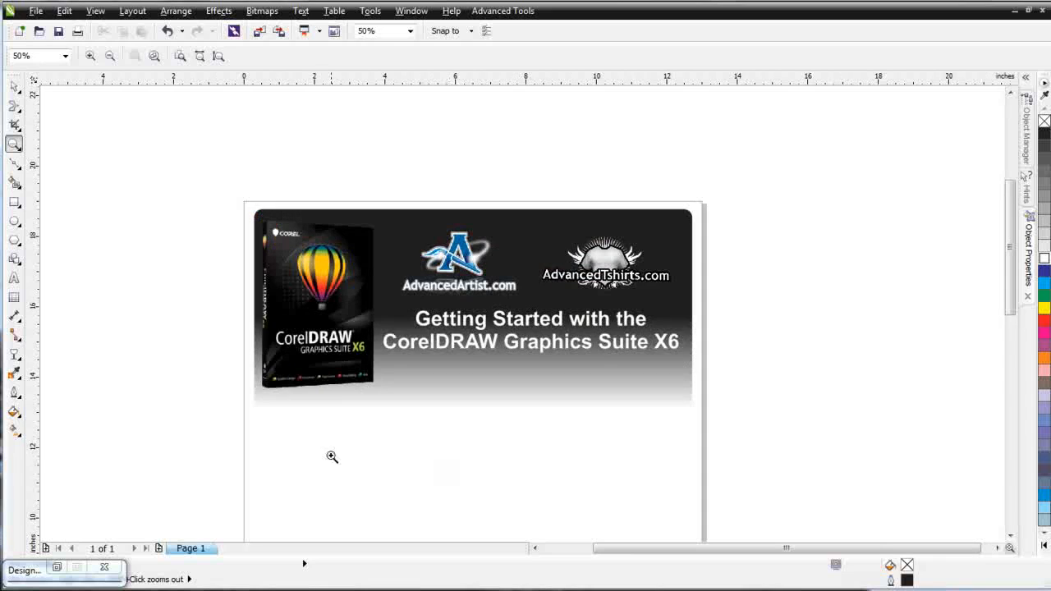
Draw a circle about 3.1 inches in diameter in the blank area of the page below the banner
left_click_drag(262, 420, 696, 532)
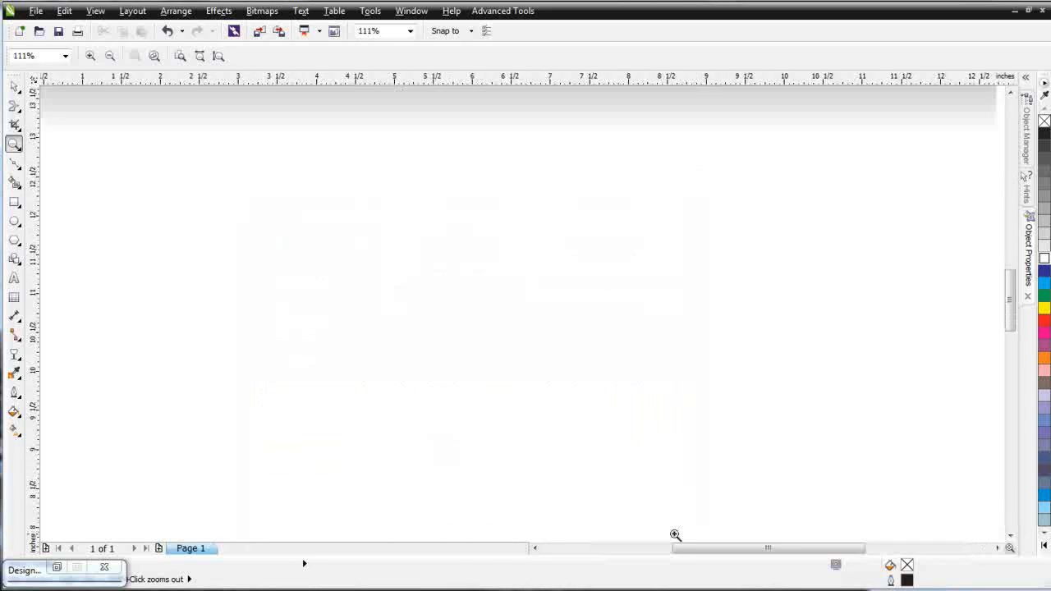
left_click(14, 221)
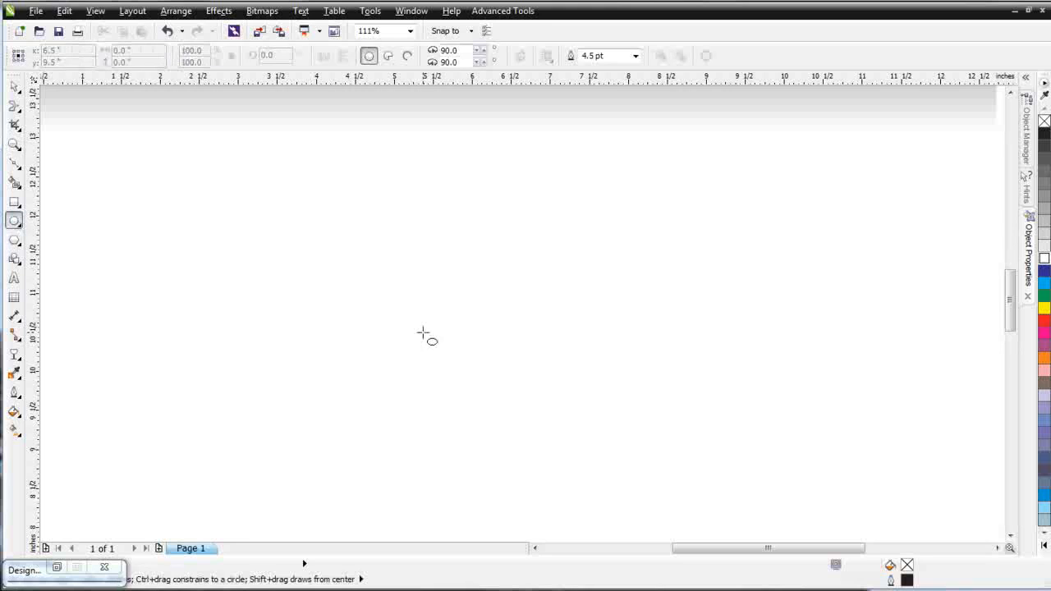
left_click_drag(461, 344, 548, 465)
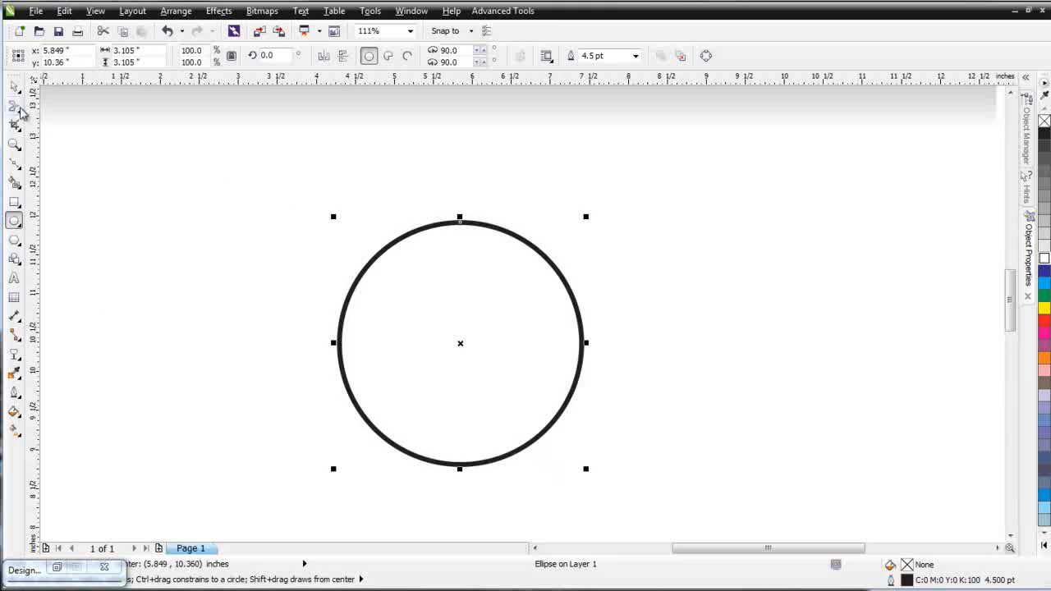
Activate the Smear tool and enlarge its nib radius to about 1.621 inches
left_click(22, 113)
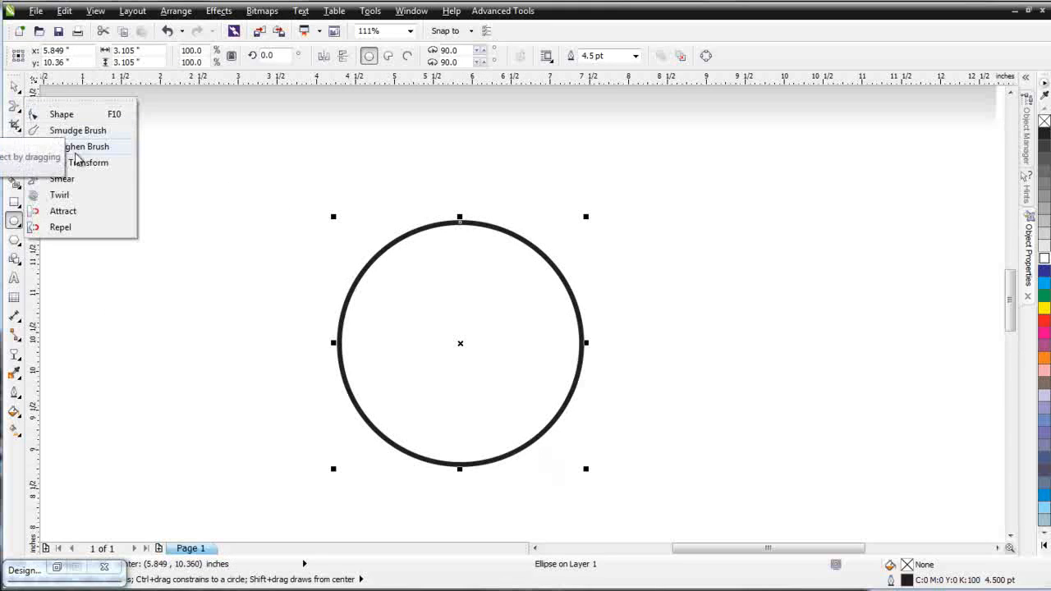
left_click(64, 178)
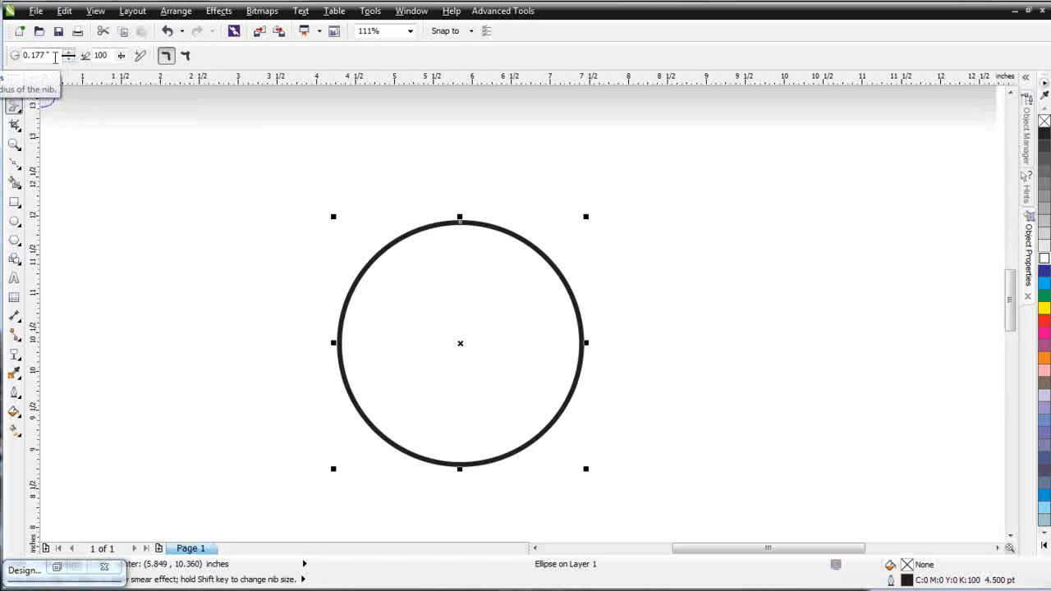
double_click(36, 55)
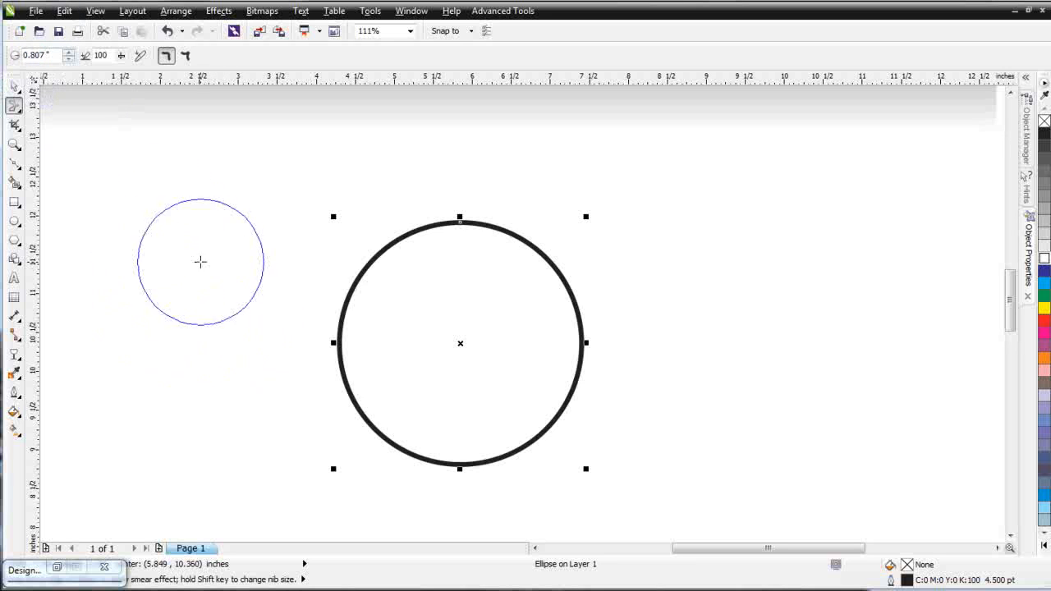
mouse_move(183, 344)
left_mouse_down()
mouse_move(258, 244)
mouse_move(225, 301)
mouse_move(225, 200)
mouse_move(225, 277)
mouse_move(232, 216)
mouse_move(230, 228)
left_mouse_up()
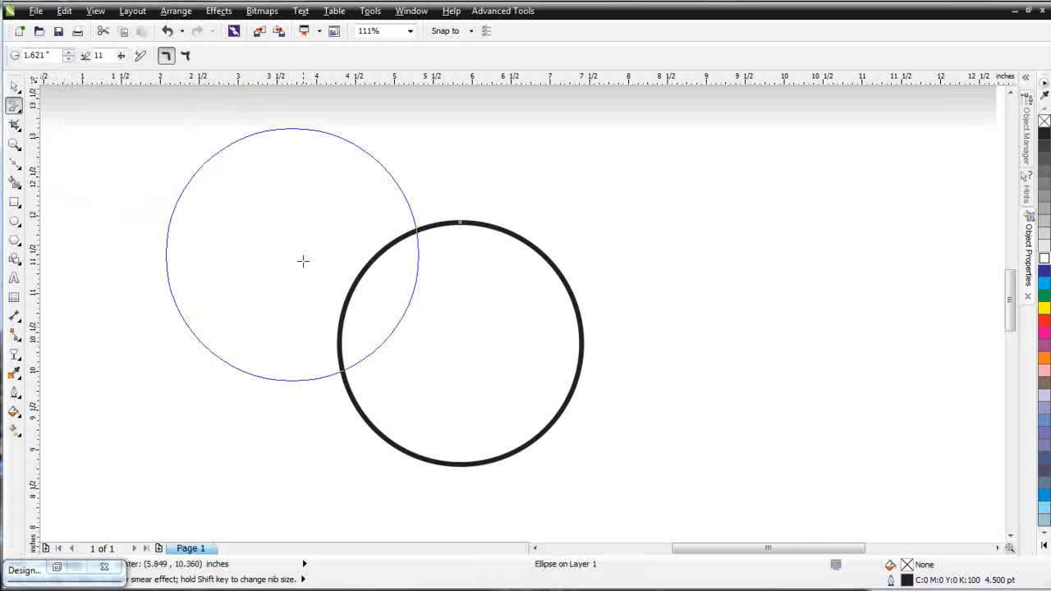
Try stretching the circle's right side outward with smooth smears at pressure 100, and undo back to the plain circle
mouse_move(529, 346)
left_mouse_down()
mouse_move(688, 320)
mouse_move(645, 336)
mouse_move(706, 327)
left_mouse_up()
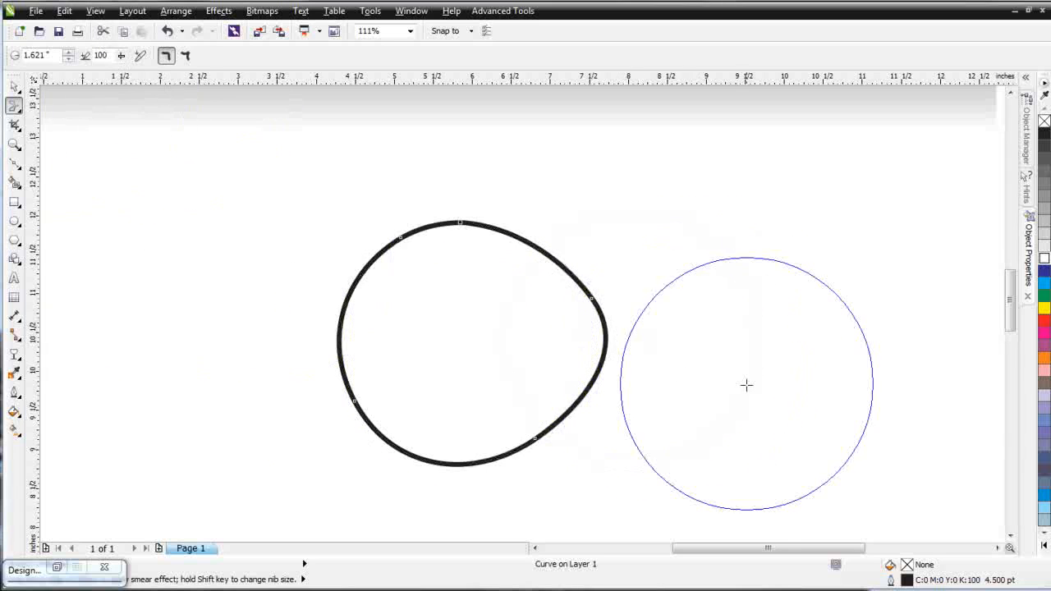
mouse_move(481, 345)
left_mouse_down()
mouse_move(707, 344)
mouse_move(886, 323)
left_mouse_up()
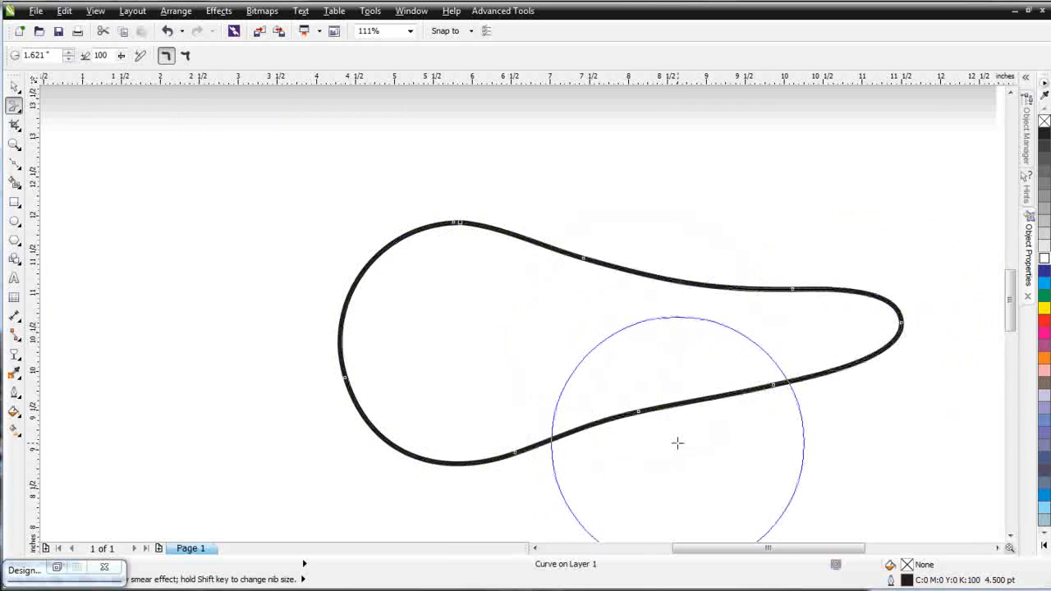
key("ctrl+z")
key("ctrl+z")
key("ctrl+z")
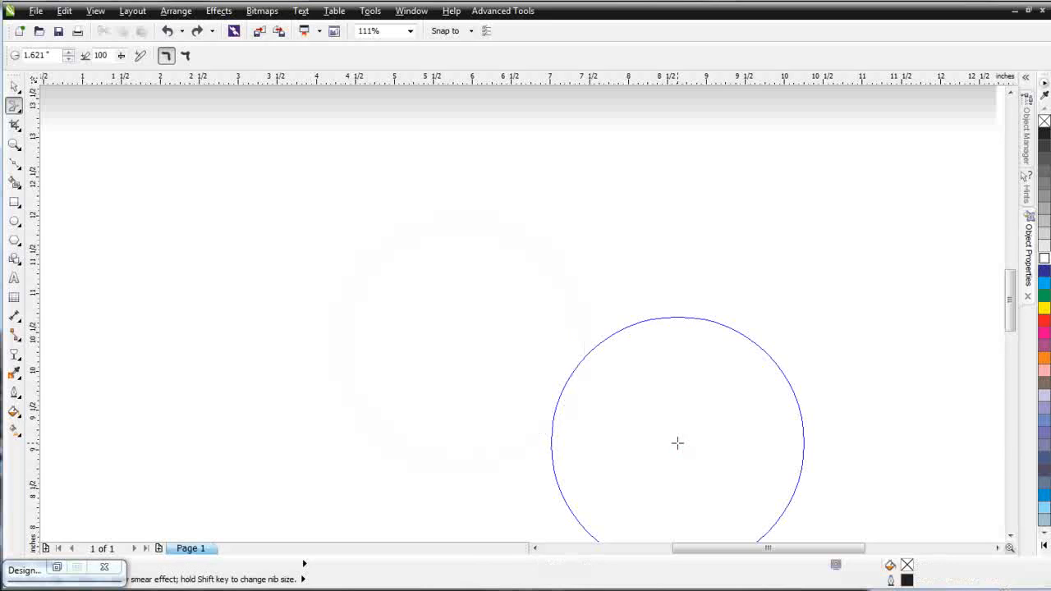
key("ctrl+shift+z")
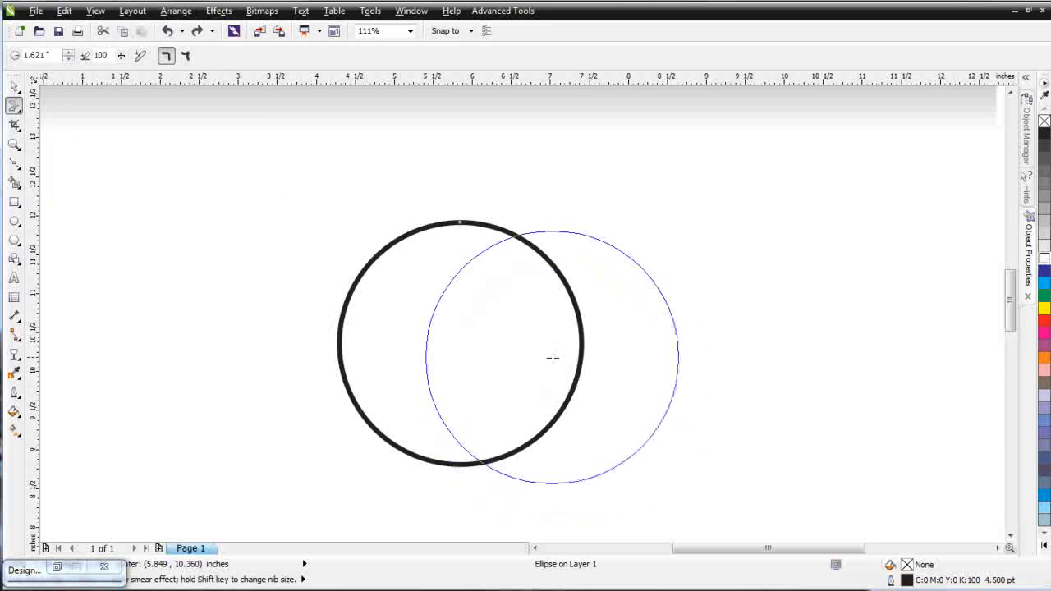
Try pulling the circle's right side into a long tip with the pointy smear option, and undo both smears
mouse_move(530, 352)
left_mouse_down()
mouse_move(589, 359)
mouse_move(694, 340)
mouse_move(743, 350)
mouse_move(759, 337)
left_mouse_up()
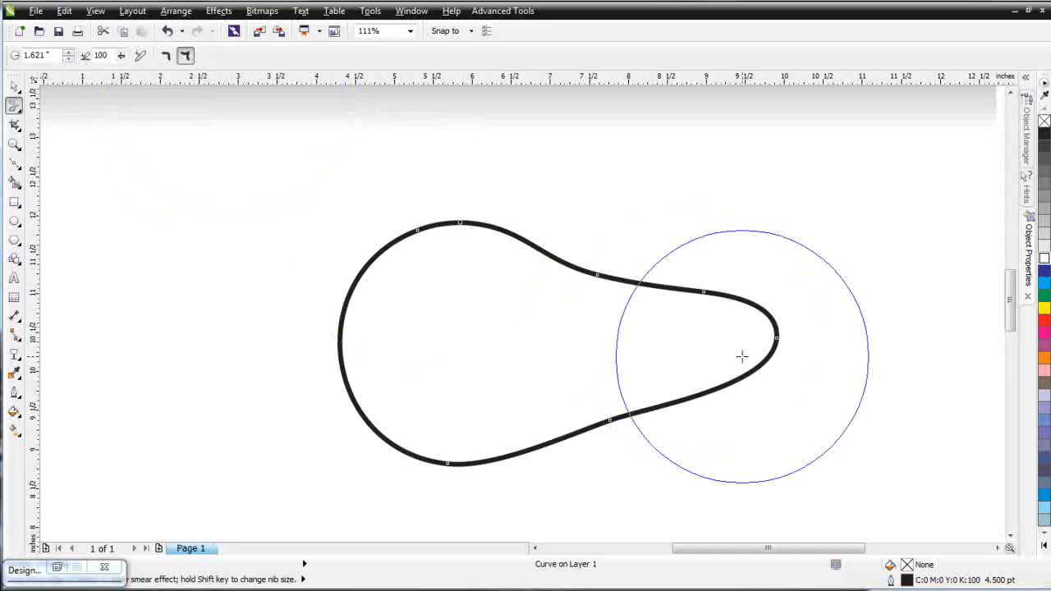
mouse_move(738, 347)
left_mouse_down()
mouse_move(795, 339)
mouse_move(850, 352)
mouse_move(950, 308)
left_mouse_up()
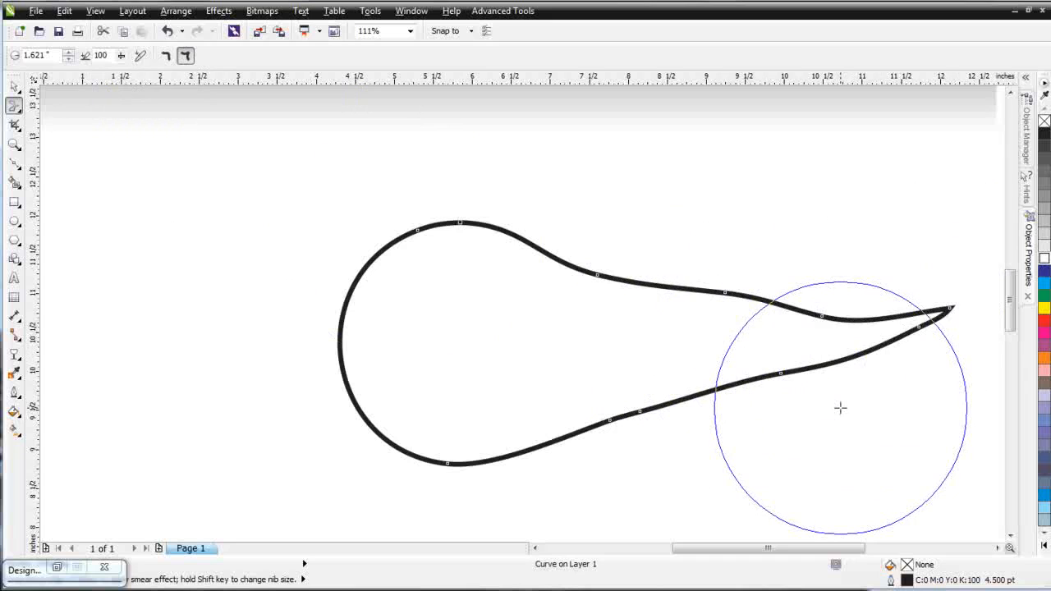
key("ctrl+z")
key("ctrl+z")
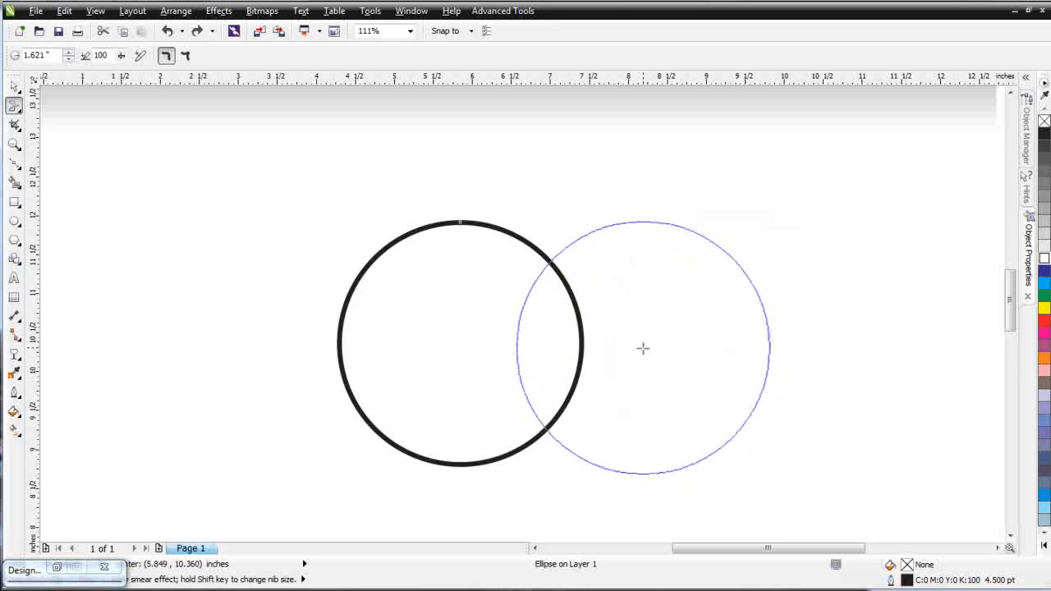
Try the smooth smear option again, pulling the circle's right side into a rounded extension, and undo it
mouse_move(641, 351)
left_mouse_down()
mouse_move(727, 356)
mouse_move(785, 377)
left_mouse_up()
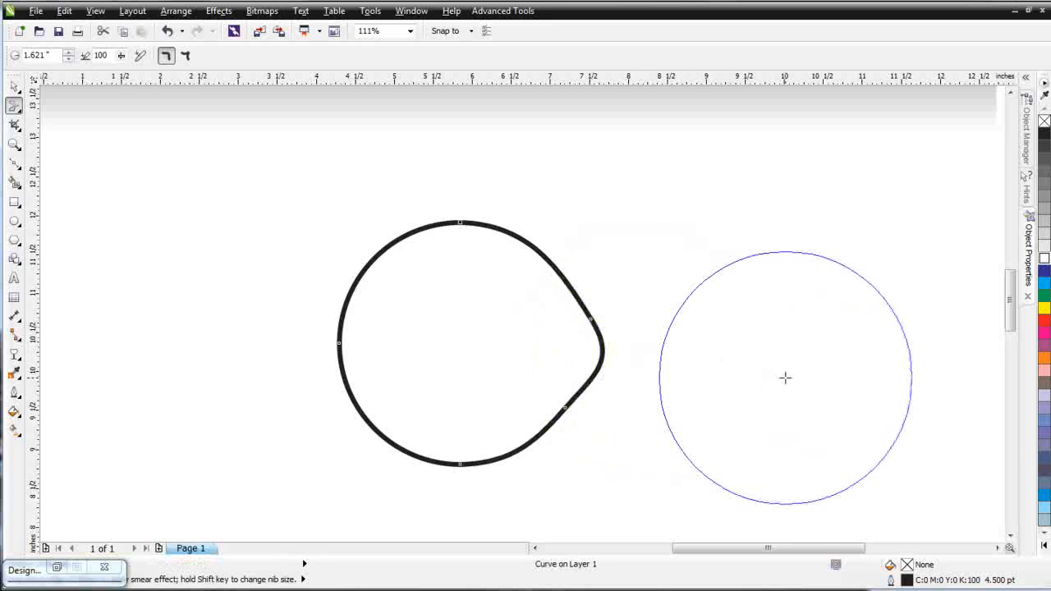
mouse_move(480, 356)
left_mouse_down()
mouse_move(603, 373)
mouse_move(891, 338)
left_mouse_up()
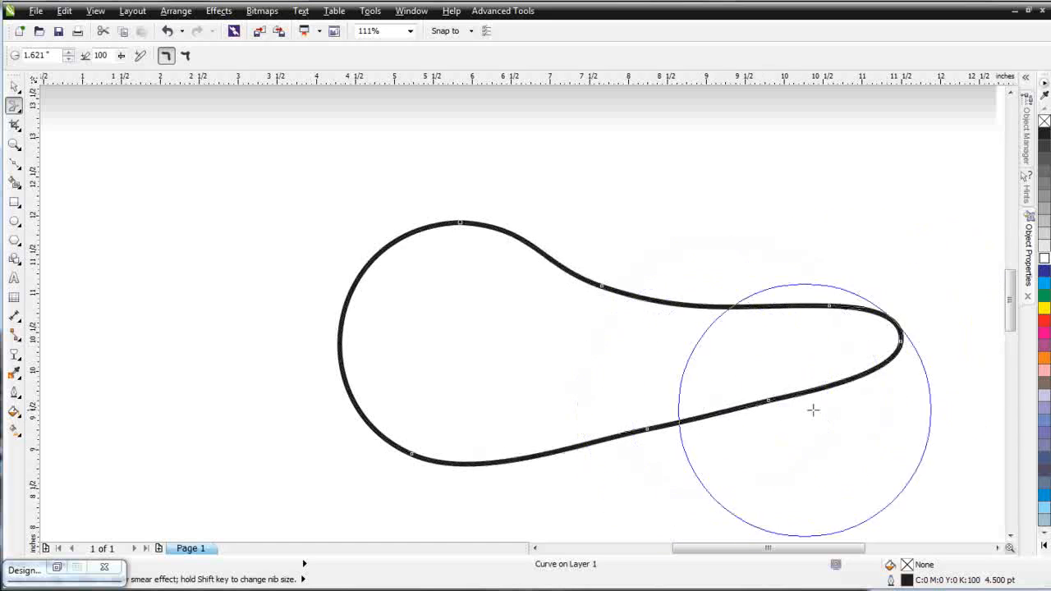
key("ctrl+z")
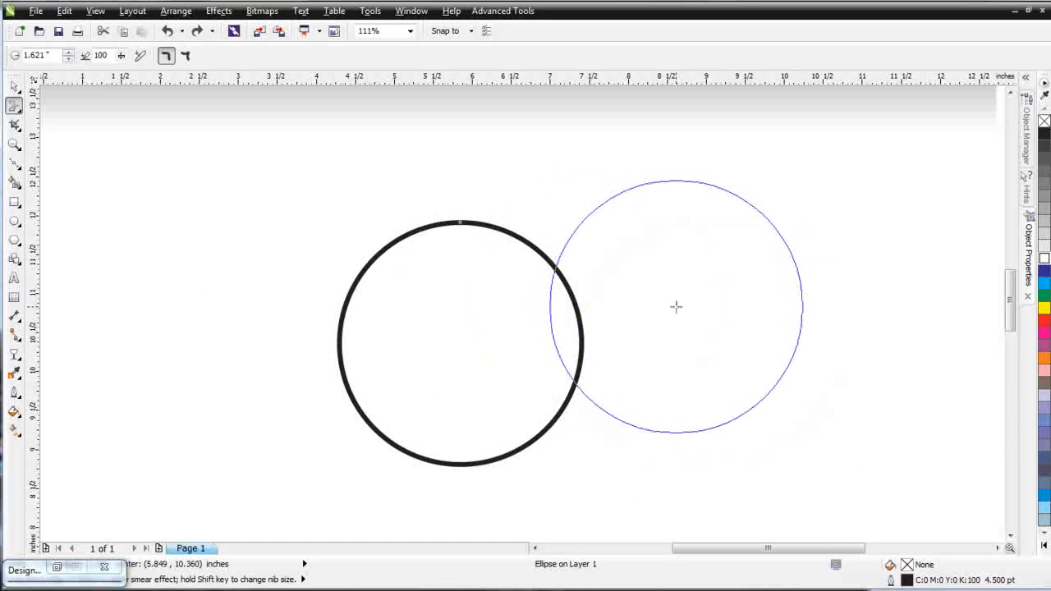
Draw a horizontal rectangle about 6.5 by 1.6 inches to the right of the circle
scroll(677, 305, "down", 2)
left_click(15, 203)
left_click_drag(530, 316, 759, 372)
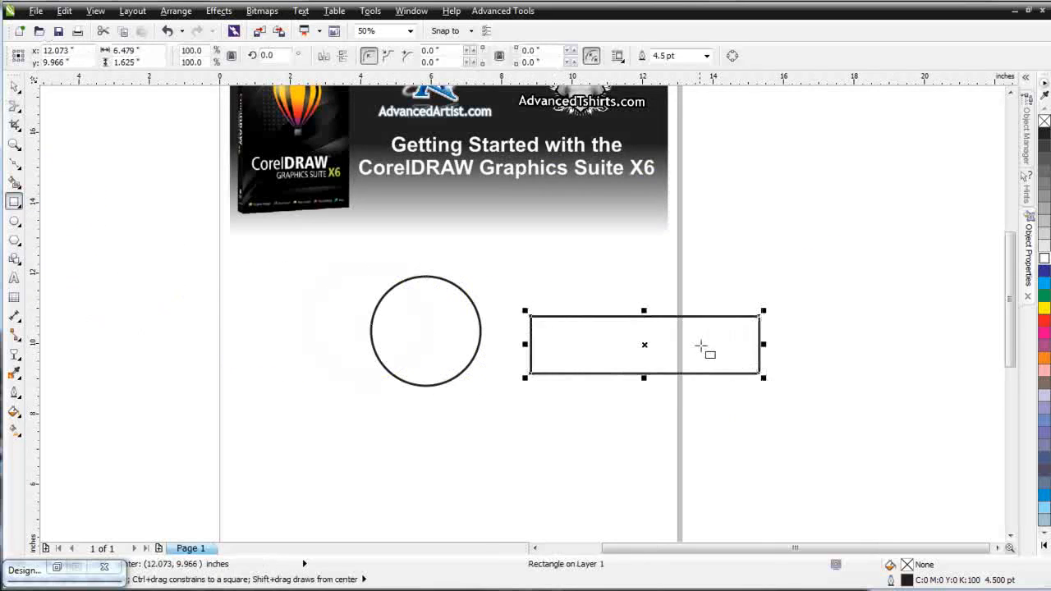
Try the Attract tool at two spots along the middle of the rectangle to pinch its long edges, and undo both pinches
scroll(699, 347, "up", 2)
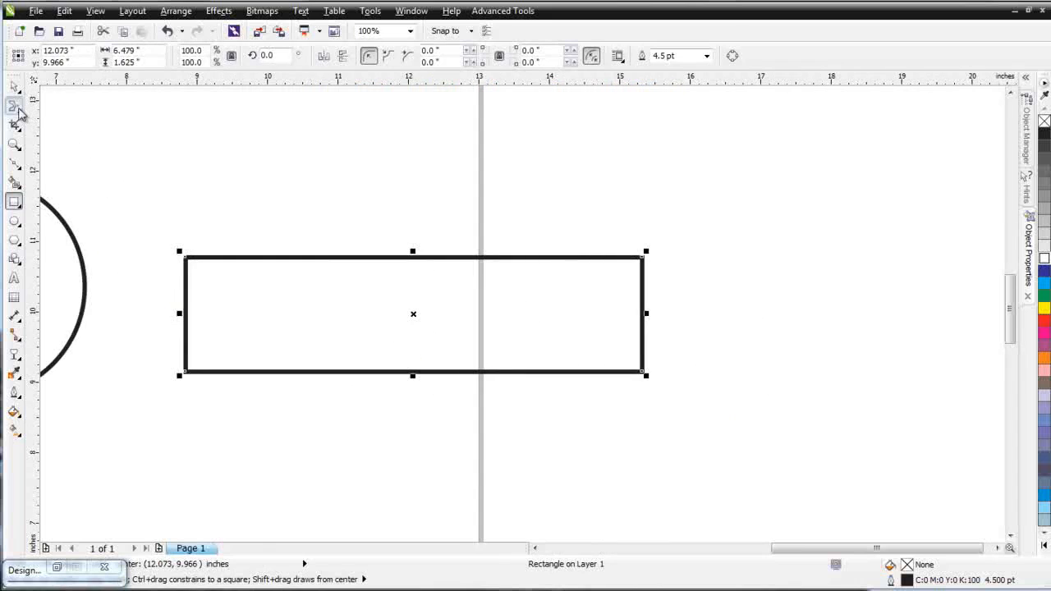
left_click(20, 112)
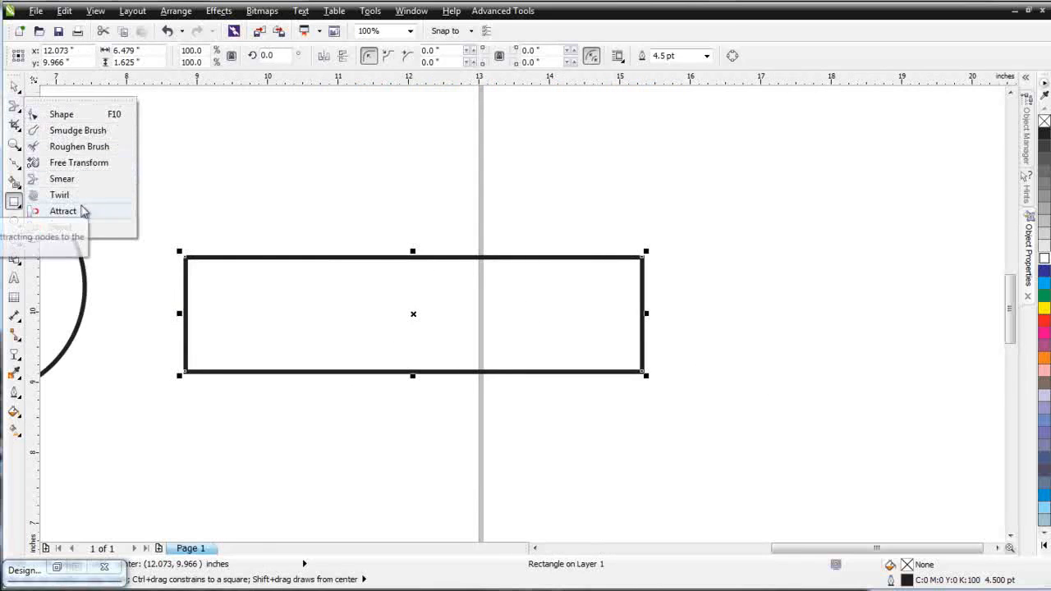
left_click(82, 211)
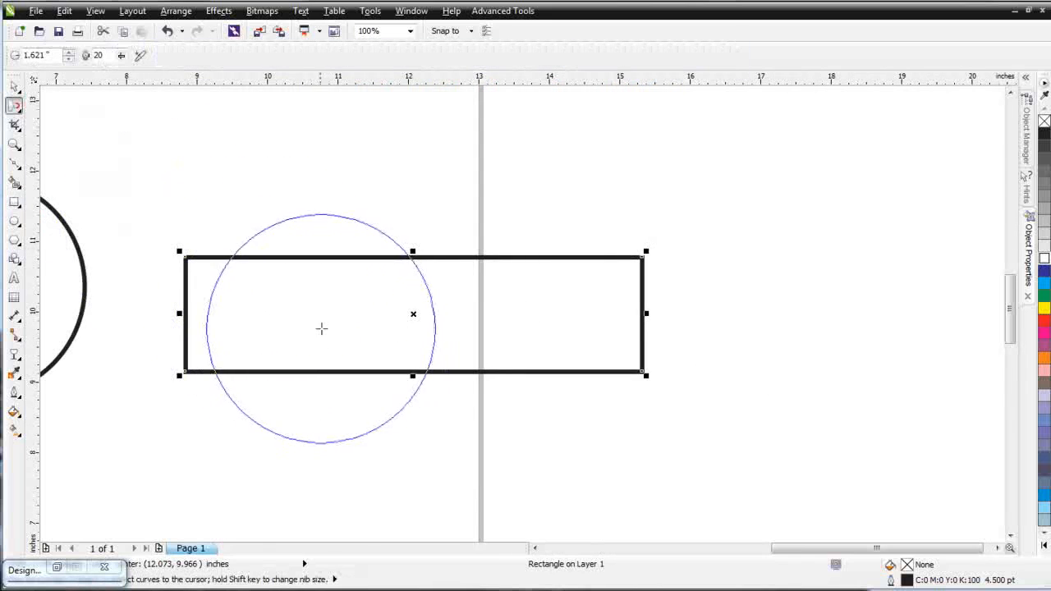
left_click(285, 313)
left_click_drag(285, 313, 328, 324)
left_click_drag(471, 321, 497, 318)
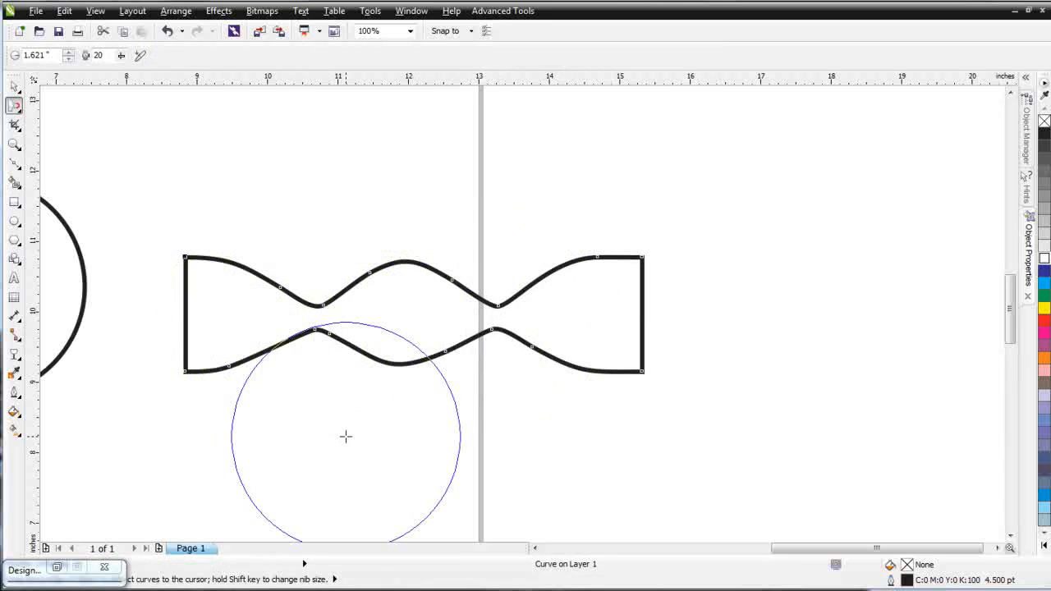
key("ctrl+z")
key("ctrl+z")
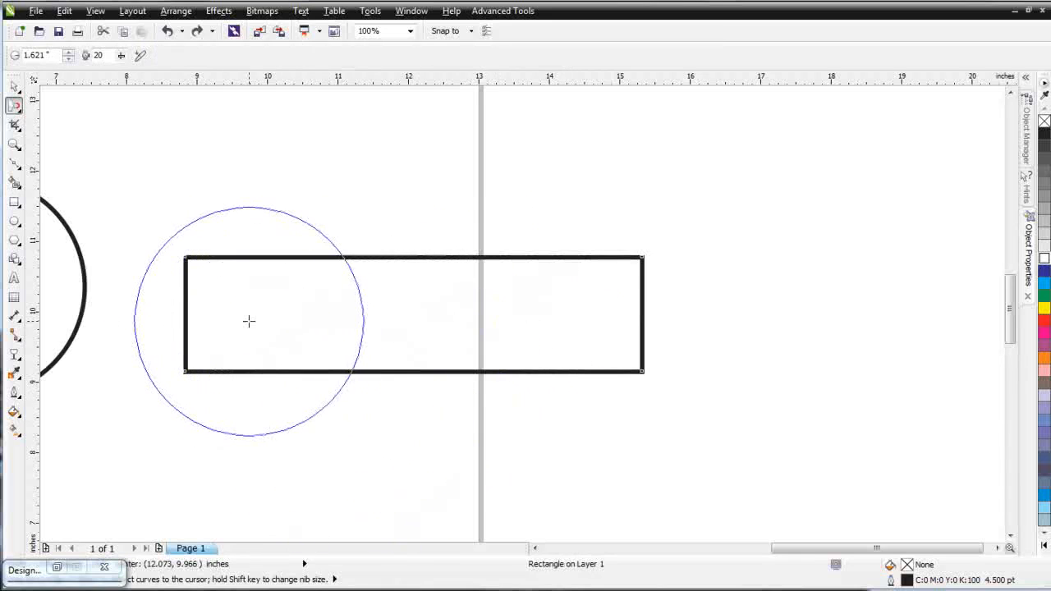
Try pinching the rectangle near its left and right ends with the Attract tool at rate 20, undoing each pair of pinches
left_click_drag(249, 321, 247, 319)
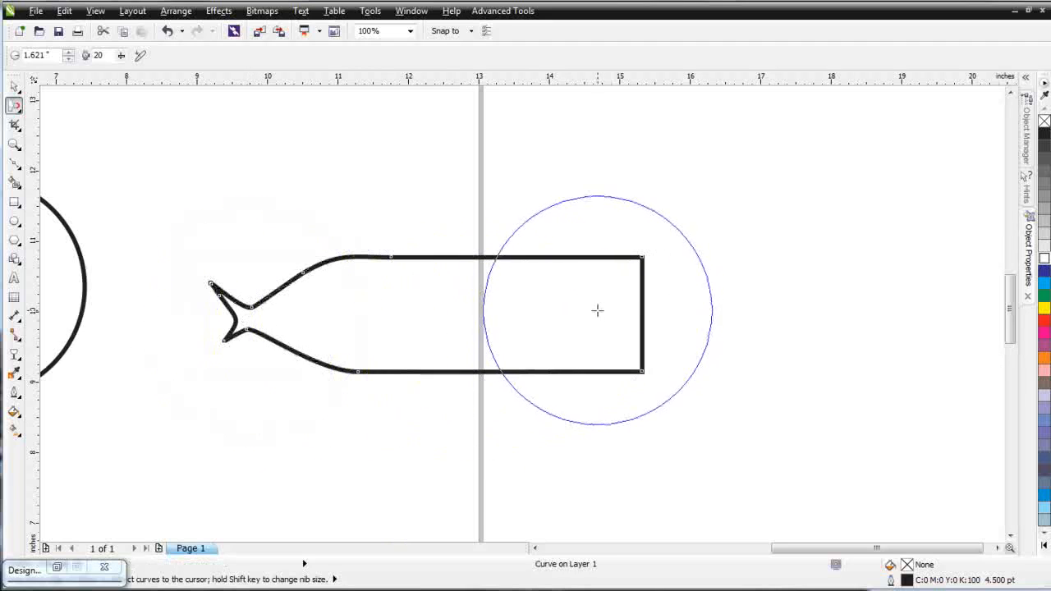
left_click_drag(610, 312, 607, 315)
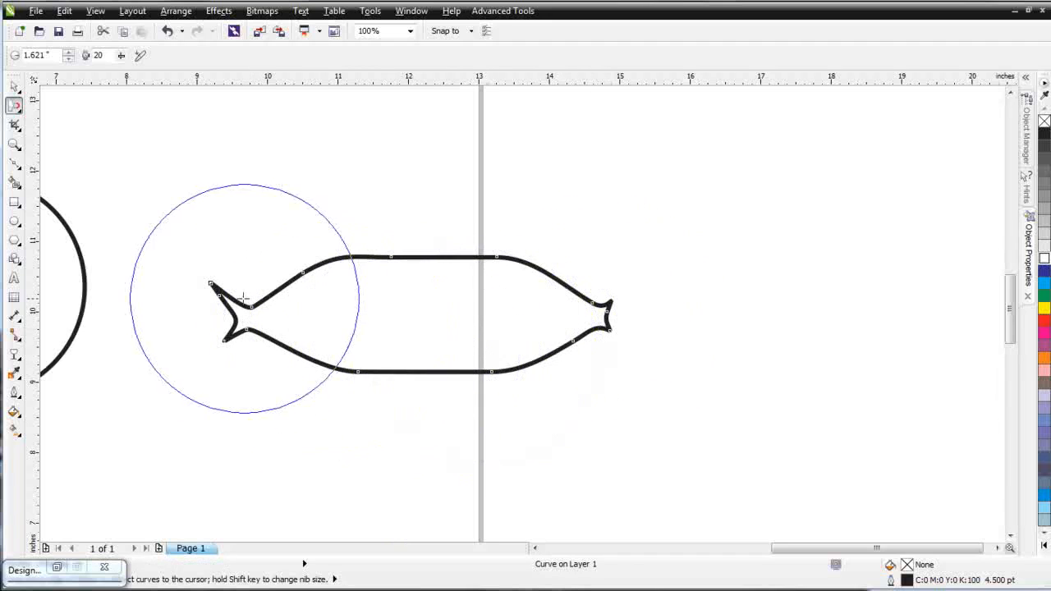
key("ctrl+z")
key("ctrl+z")
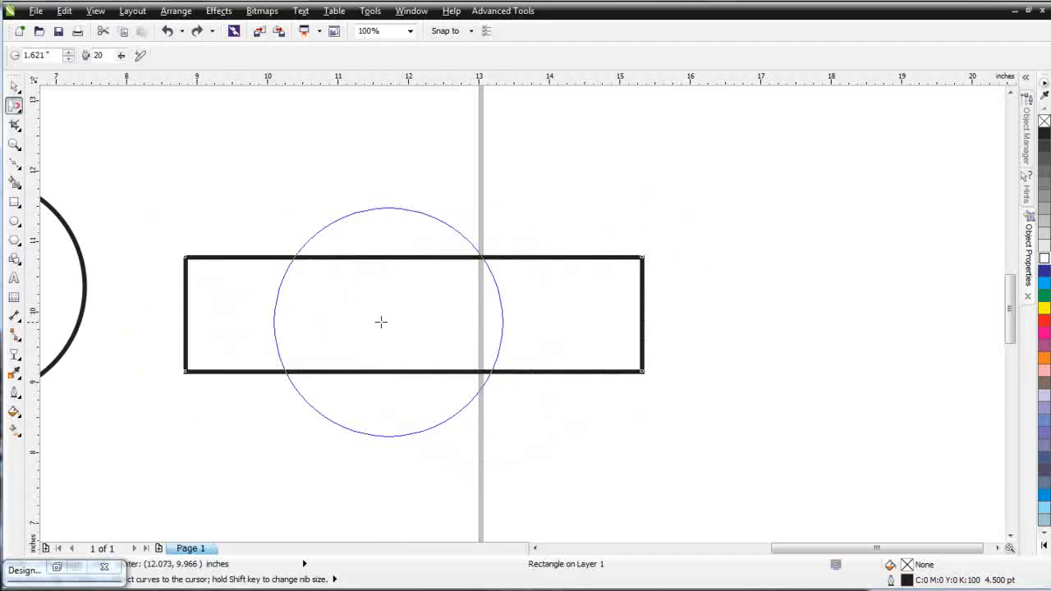
left_click_drag(260, 311, 262, 313)
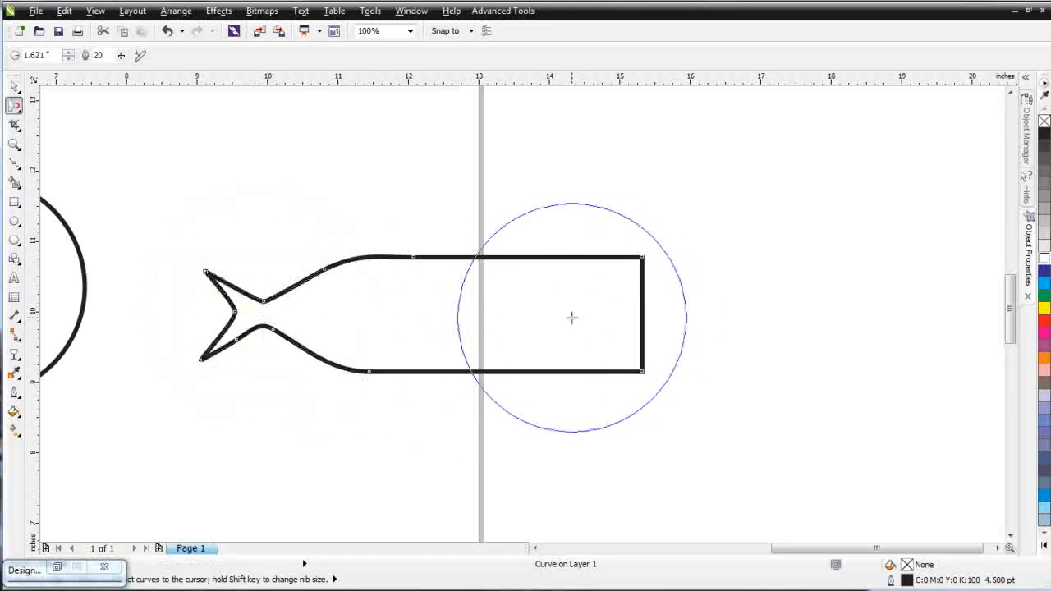
left_click_drag(566, 317, 553, 325)
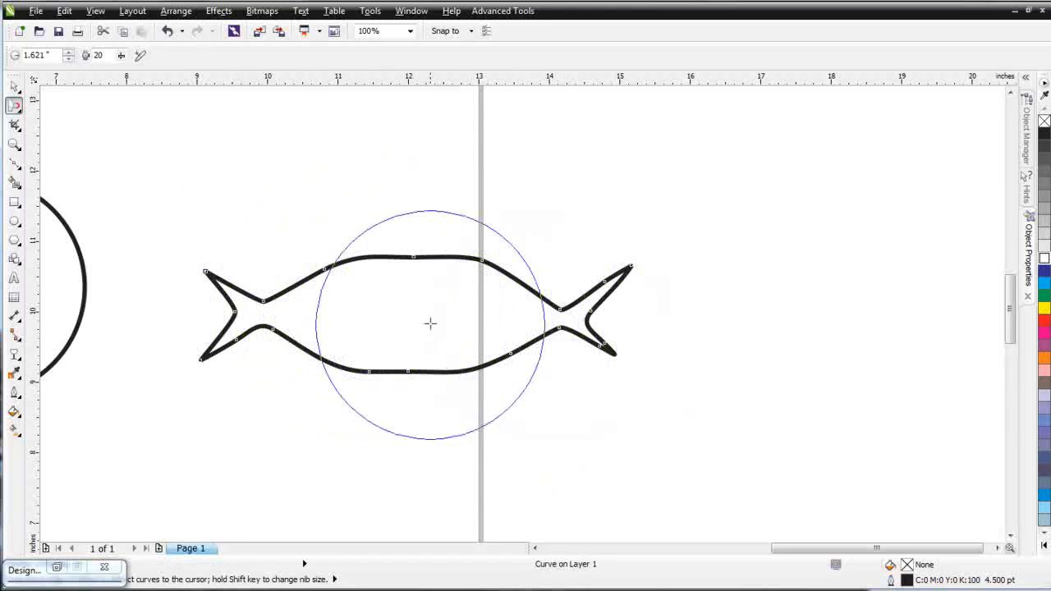
key("ctrl+z")
key("ctrl+z")
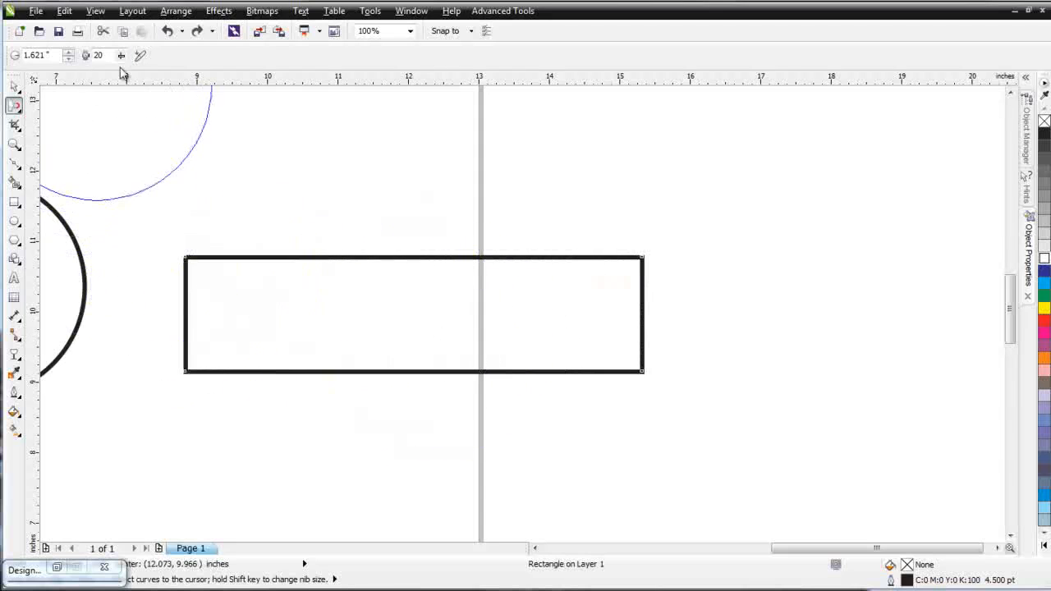
Set the Attract rate to 6 and pinch the rectangle near its left end
left_click_drag(121, 57, 121, 82)
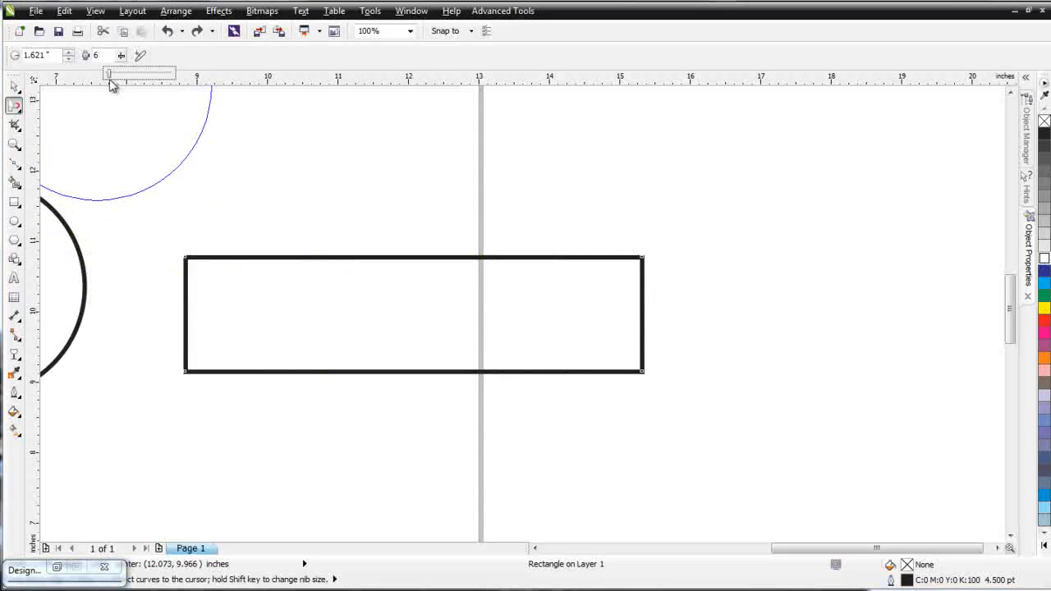
mouse_move(243, 321)
left_mouse_down()
mouse_move(253, 312)
mouse_move(328, 329)
mouse_move(301, 317)
mouse_move(307, 392)
mouse_move(328, 392)
left_mouse_up()
Try the Repel tool on the pinched left end, and undo all distortions back to the plain rectangle
left_click(18, 110)
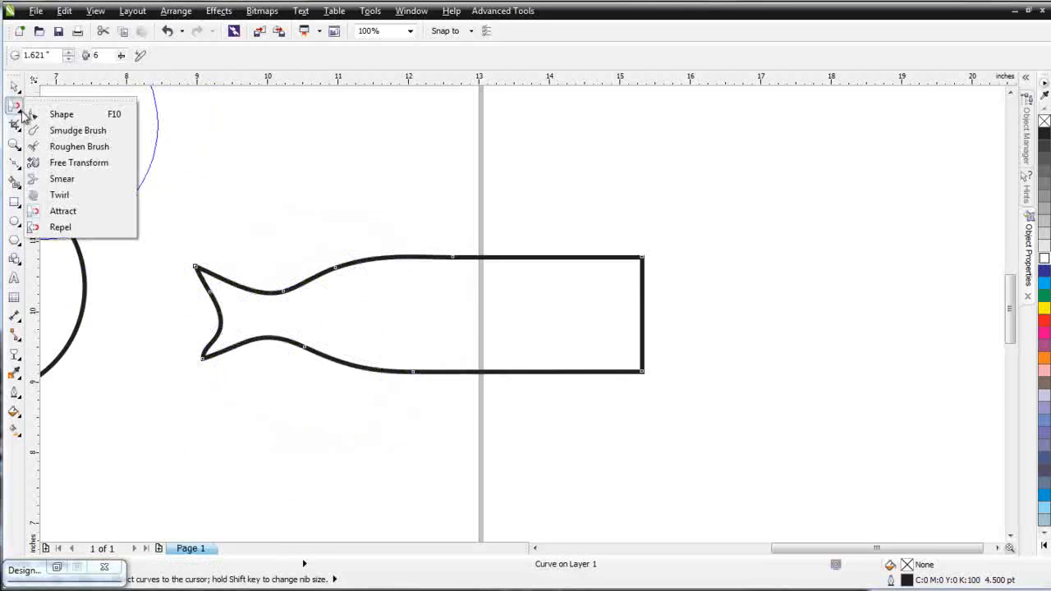
left_click(62, 227)
left_click_drag(206, 315, 202, 316)
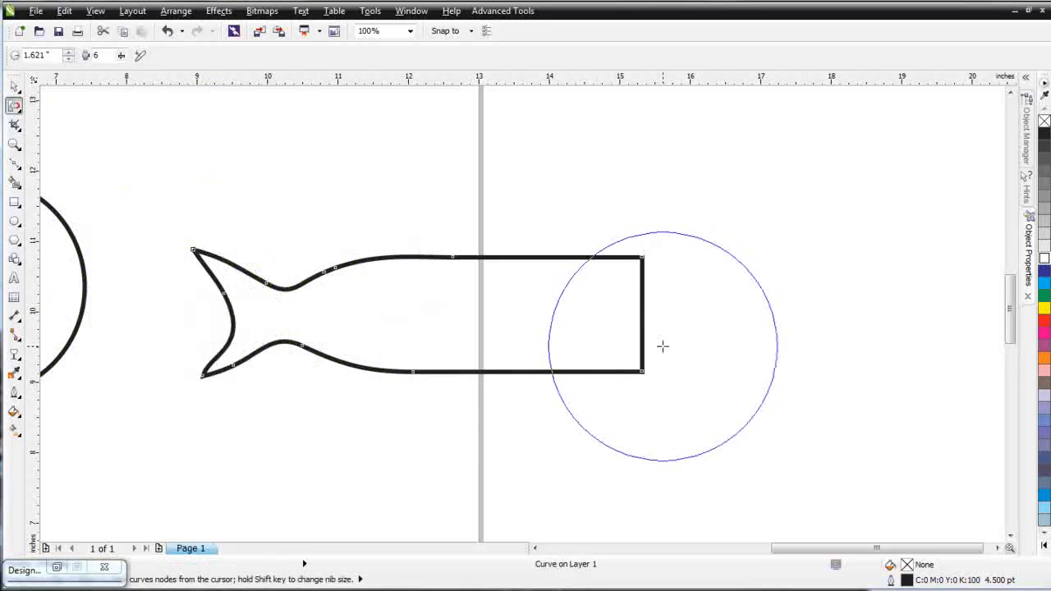
key("ctrl+z")
key("ctrl+z")
key("ctrl+z")
key("ctrl+z")
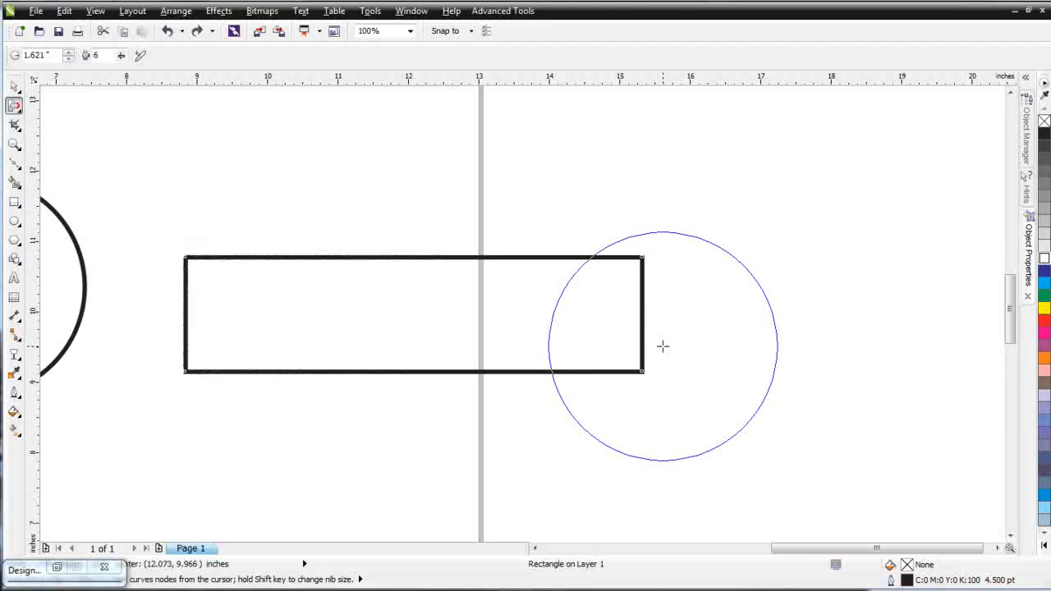
Twirl the rectangle's top edge left of centre and its bottom edge right of centre with the Twirl tool at rate 50
left_click(22, 115)
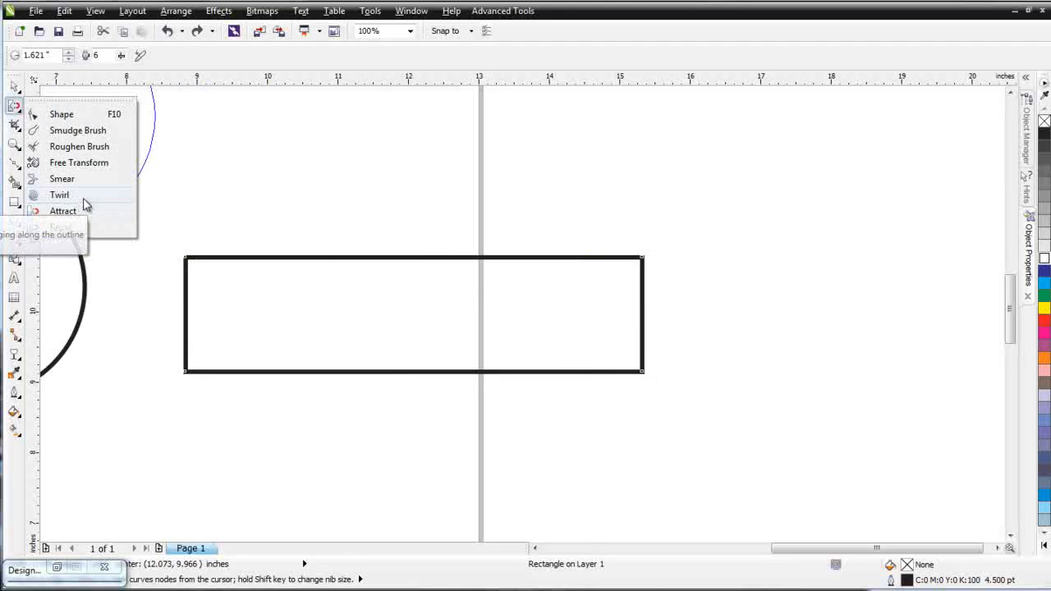
left_click(81, 197)
mouse_move(369, 250)
left_mouse_down()
mouse_move(368, 270)
mouse_move(507, 369)
mouse_move(564, 361)
left_mouse_up()
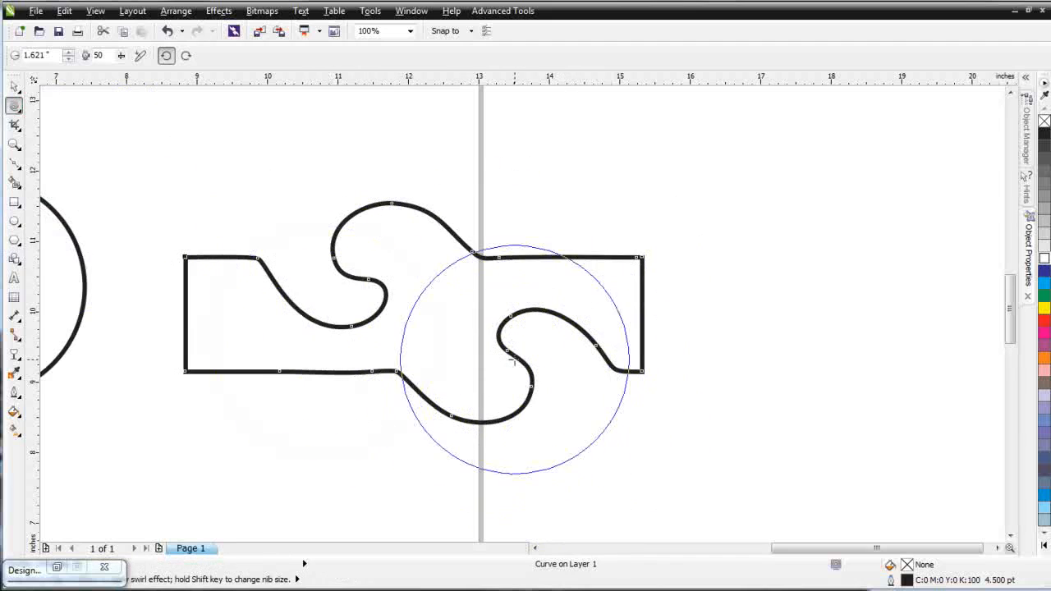
Undo both twirls on the rectangle and set the Twirl rate to 11
key("ctrl+z")
key("ctrl+z")
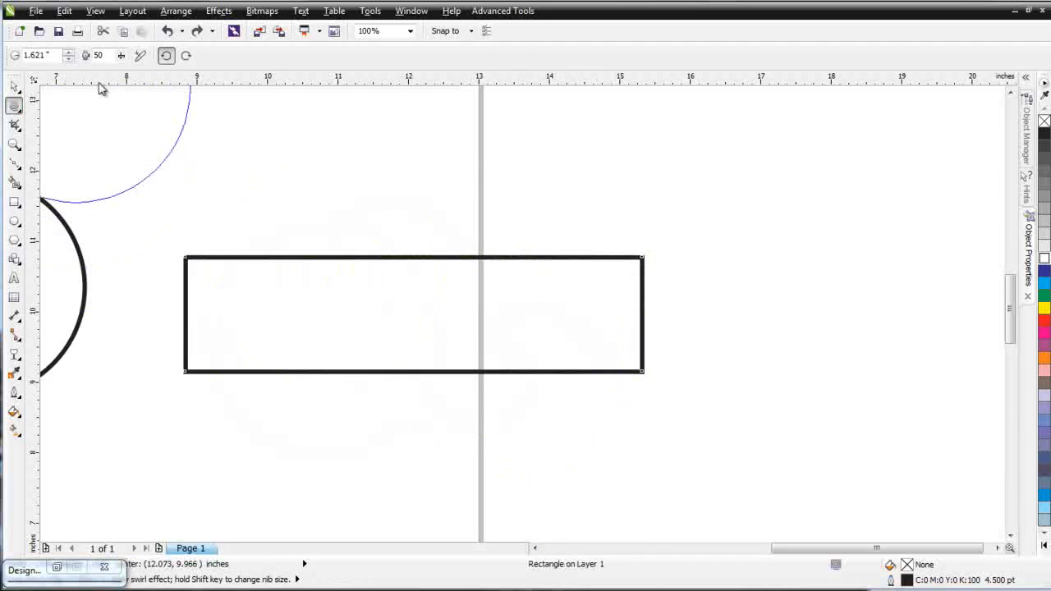
left_click_drag(120, 60, 119, 75)
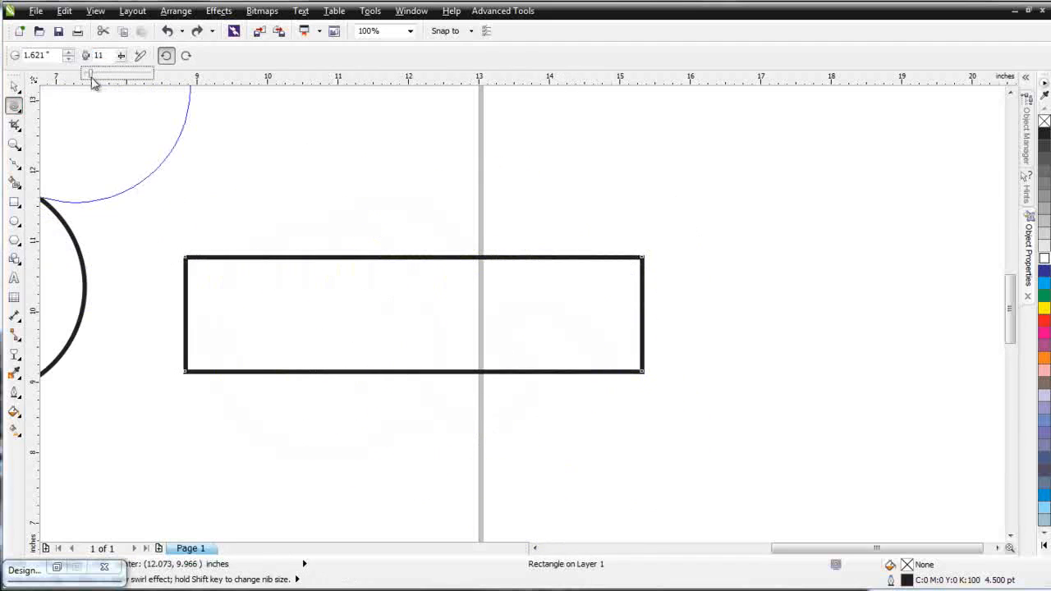
Try twirling the rectangle's top and bottom edges at rate 11, and undo all twirls back to the plain rectangle
left_click_drag(295, 267, 297, 270)
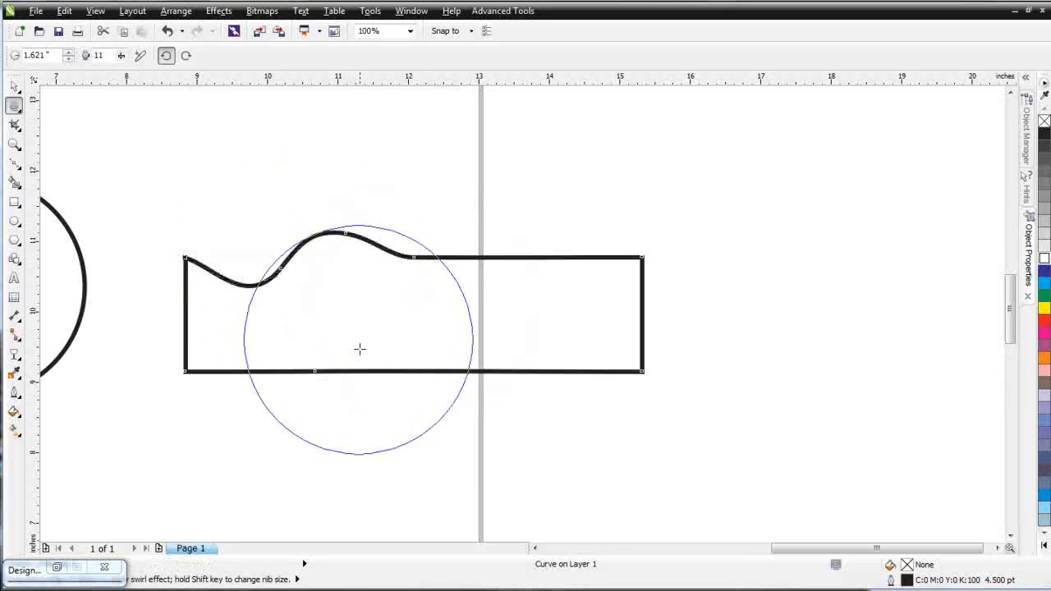
left_click_drag(402, 372, 397, 361)
left_click_drag(539, 246, 528, 263)
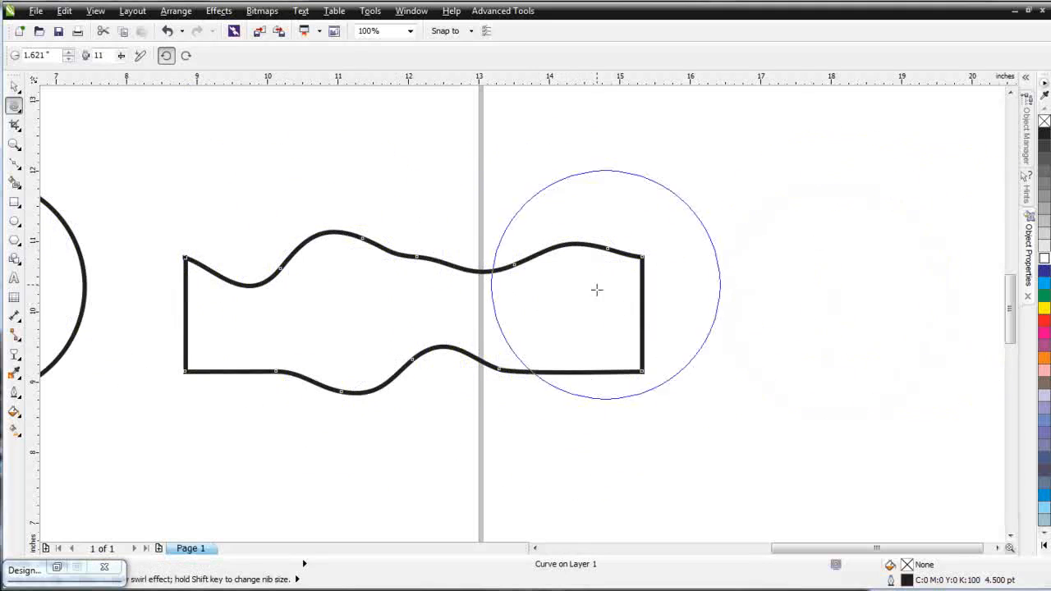
key("ctrl+z")
key("ctrl+z")
key("ctrl+z")
key("ctrl+z")
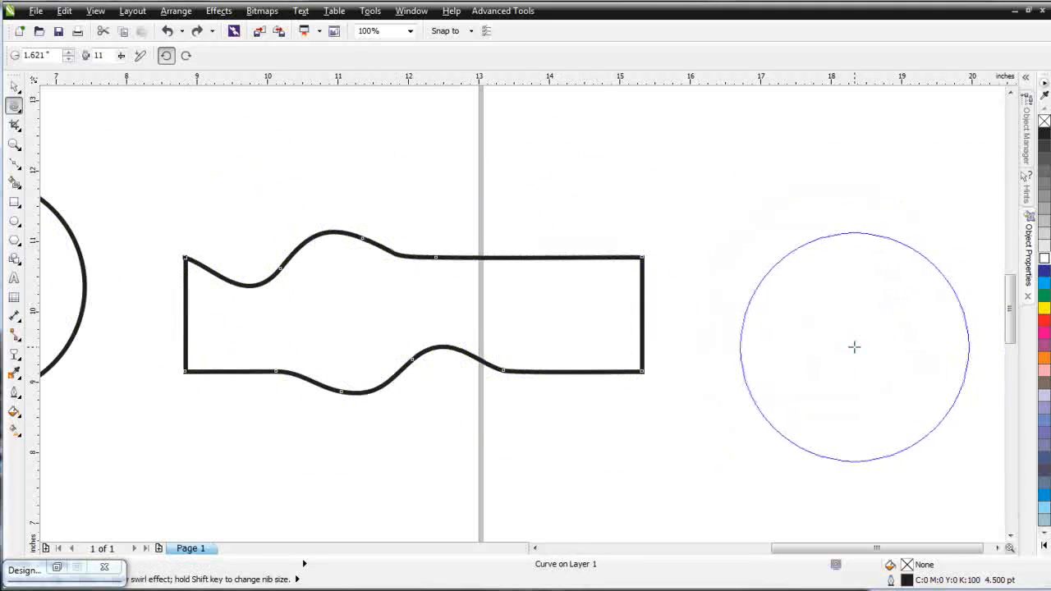
Delete the rectangle and the circle from the page
key("F3")
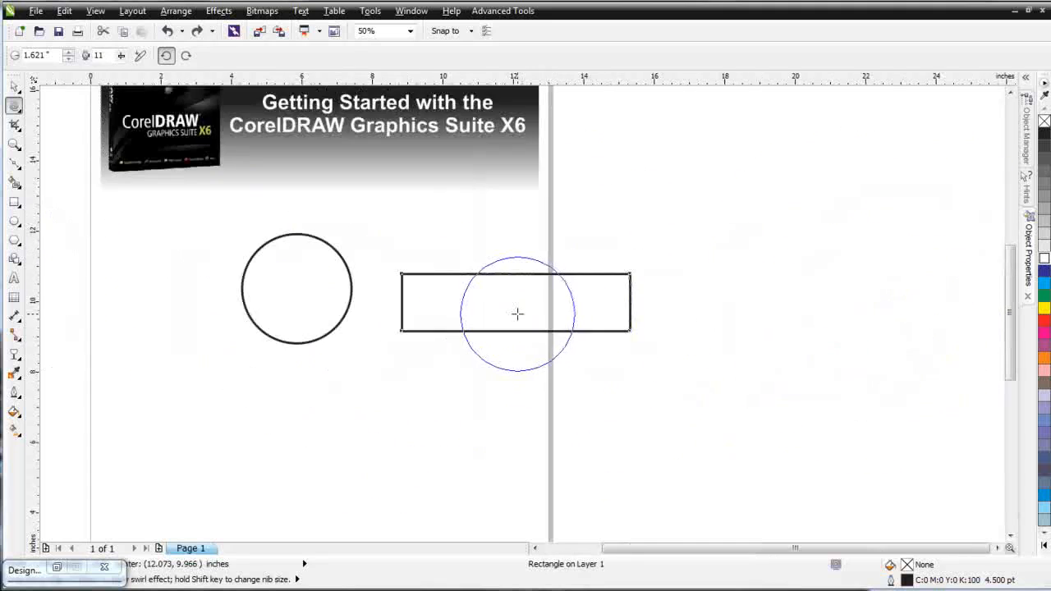
left_click(15, 85)
left_click_drag(544, 319, 456, 397)
key("Delete")
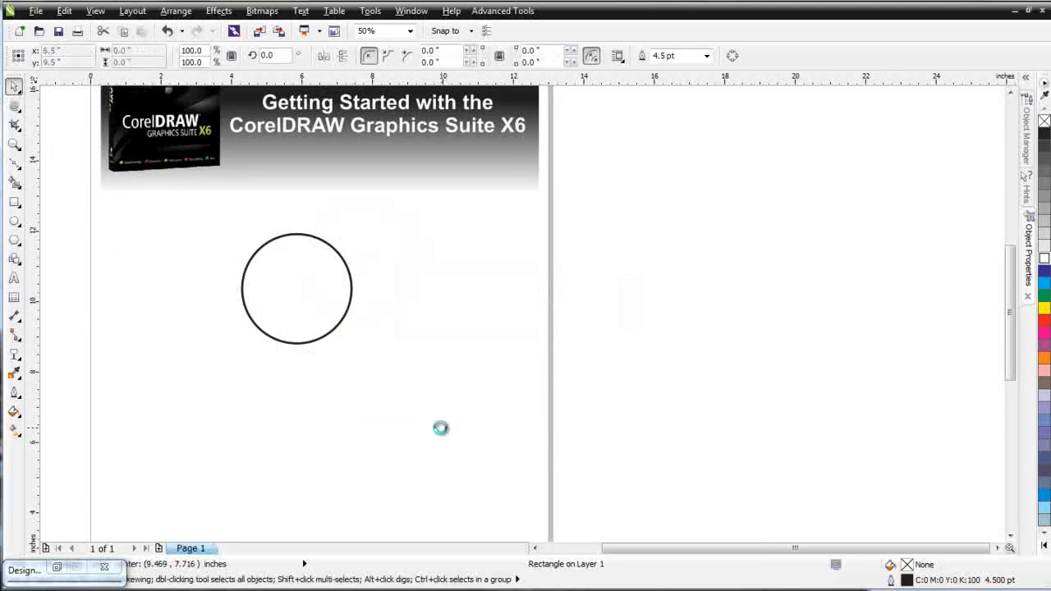
left_click(301, 299)
key("Delete")
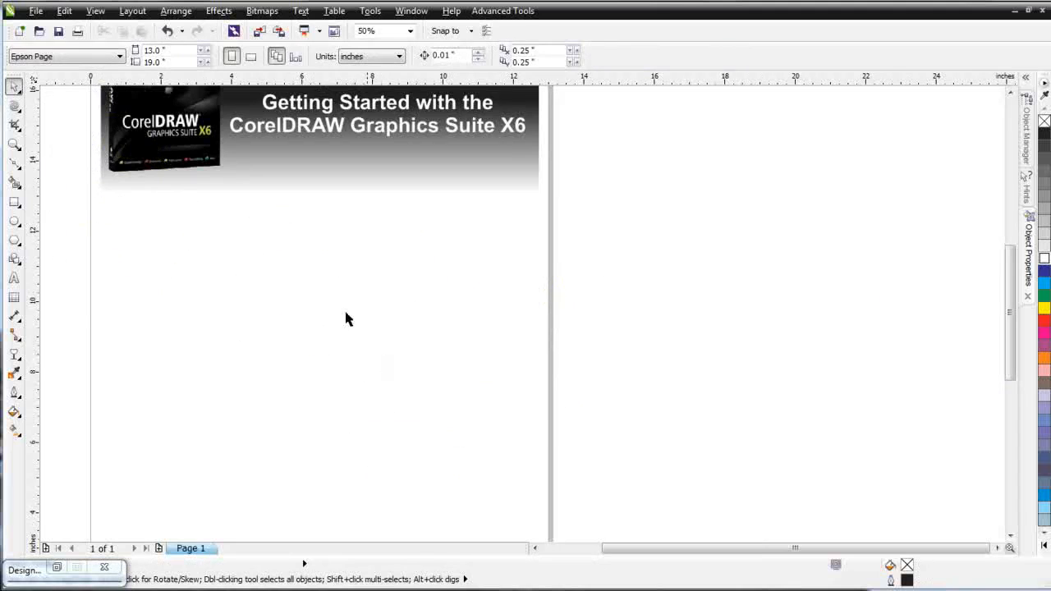
Import the Skull_50 clipart from DesignBase into the current document and move it down the page to about y 7.6 inches
left_click(56, 568)
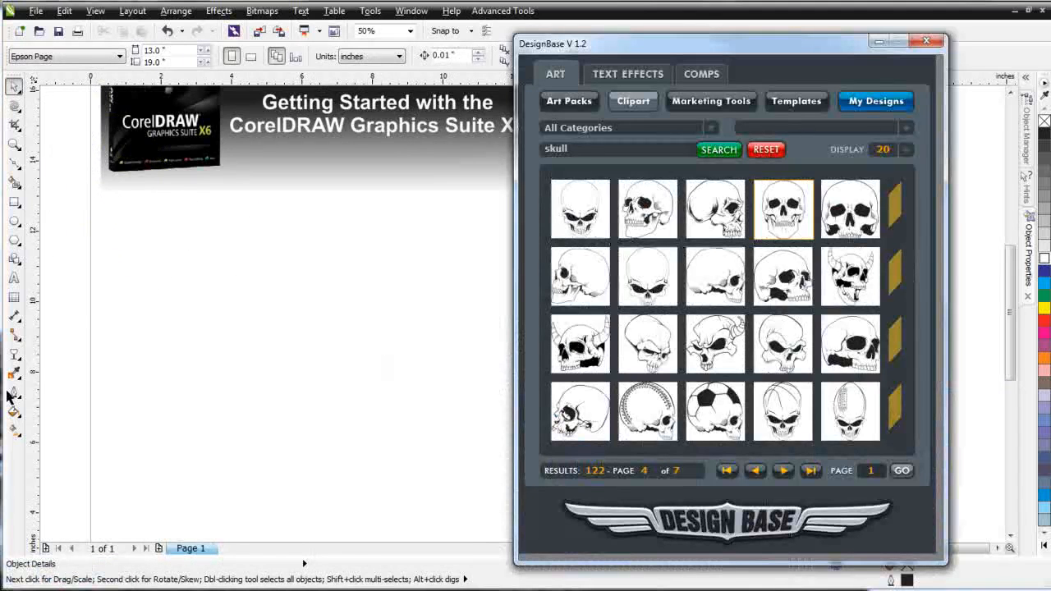
left_click(786, 218)
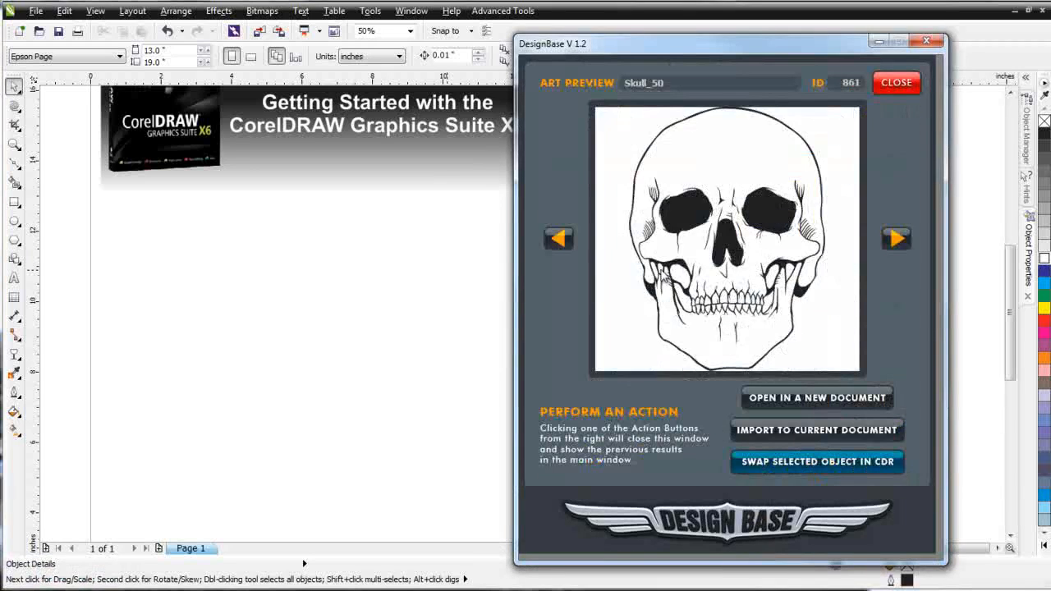
left_click(832, 435)
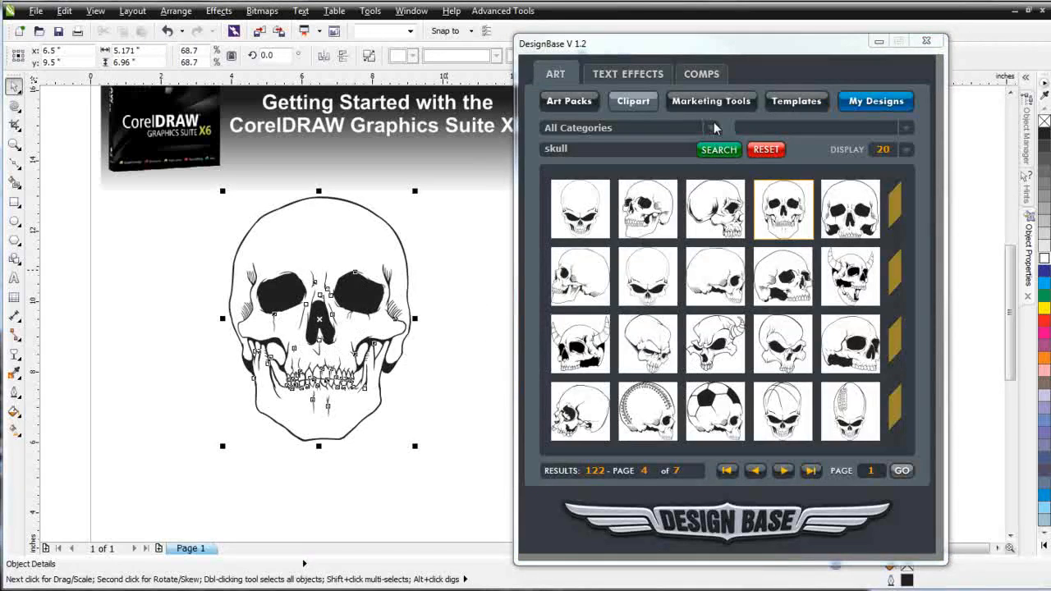
left_click(878, 41)
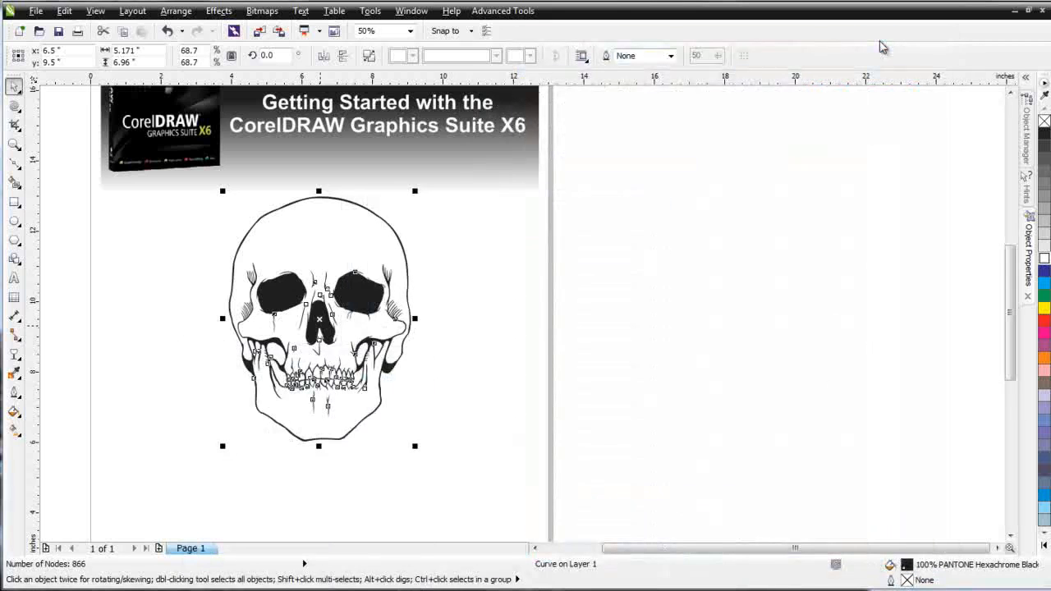
left_click_drag(321, 316, 323, 382)
Smear both eye sockets into angry slanted shapes and pull the top of the nose down, using a 0.874-inch Smear nib
scroll(343, 373, "up", 2)
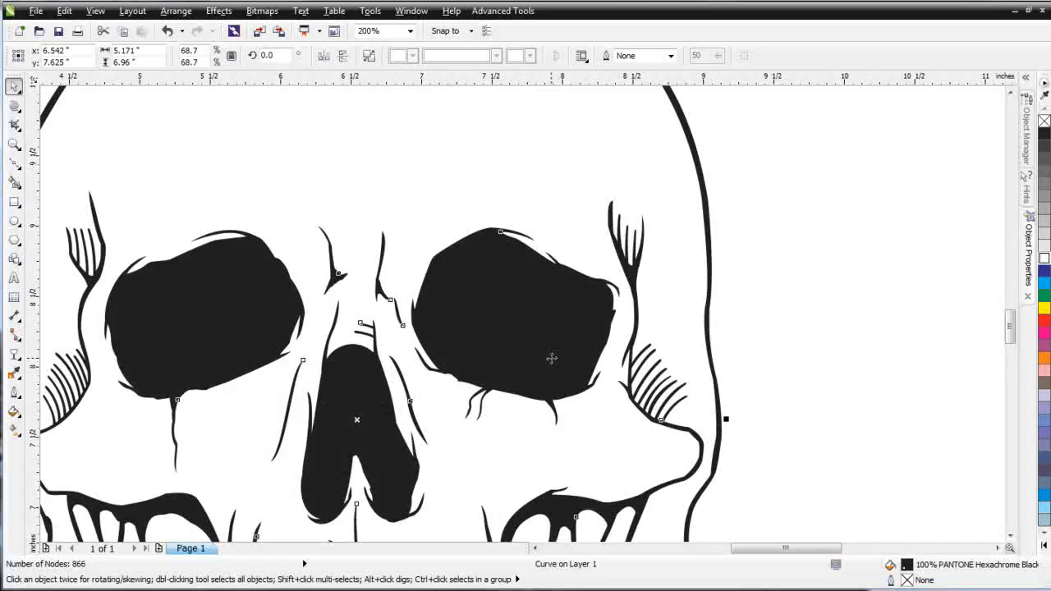
scroll(551, 358, "down", 1)
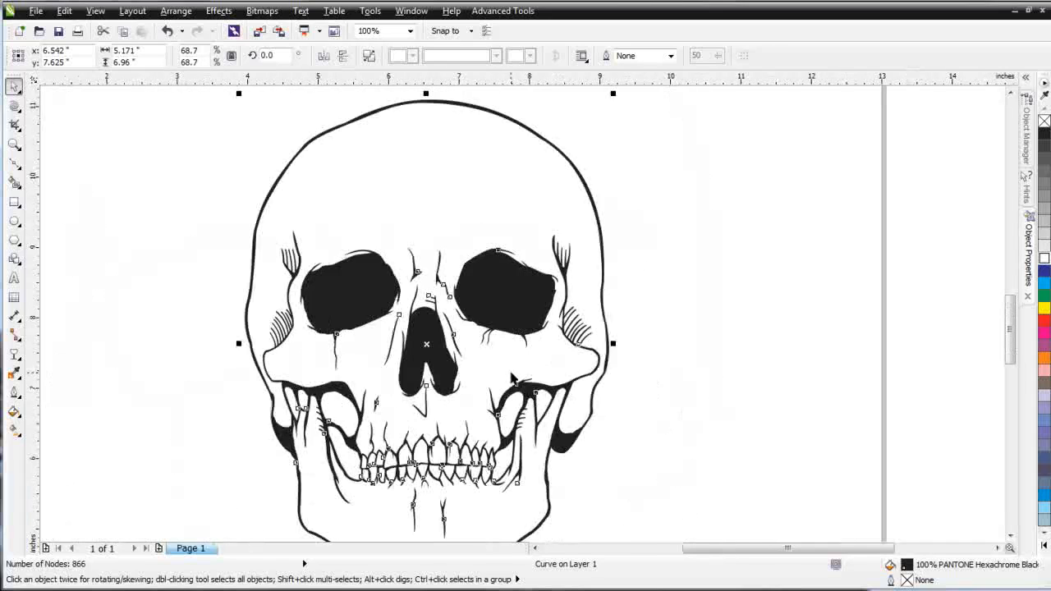
left_click(19, 109)
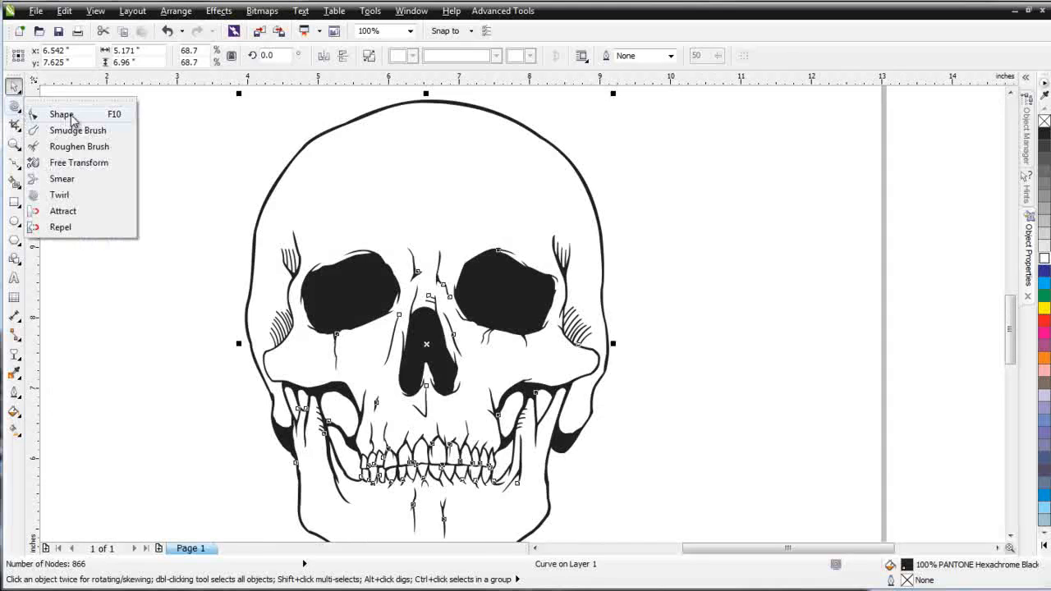
left_click(62, 178)
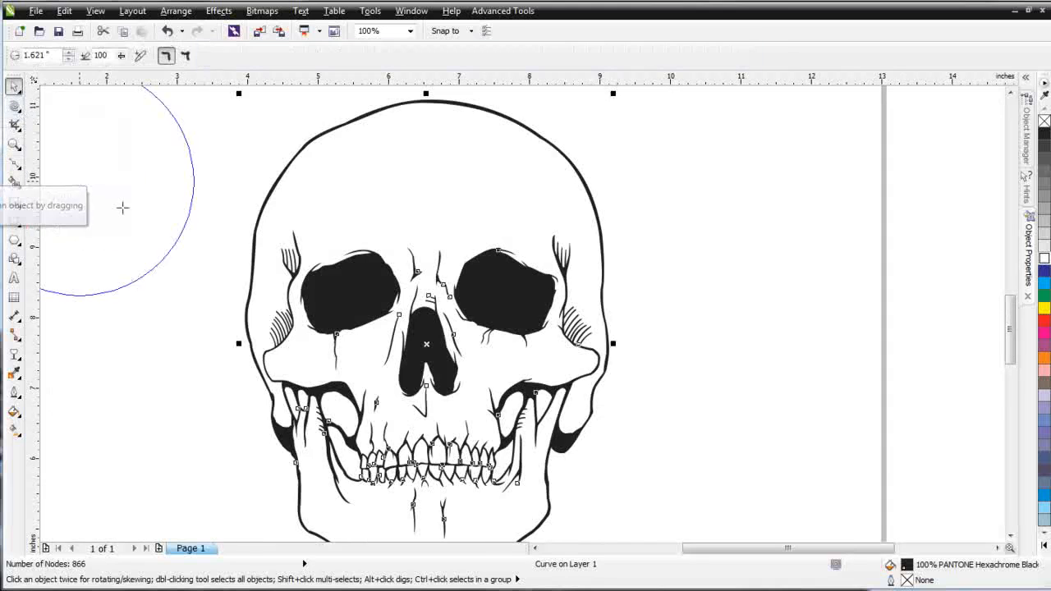
mouse_move(790, 251)
left_mouse_down()
mouse_move(865, 180)
mouse_move(835, 211)
left_mouse_up()
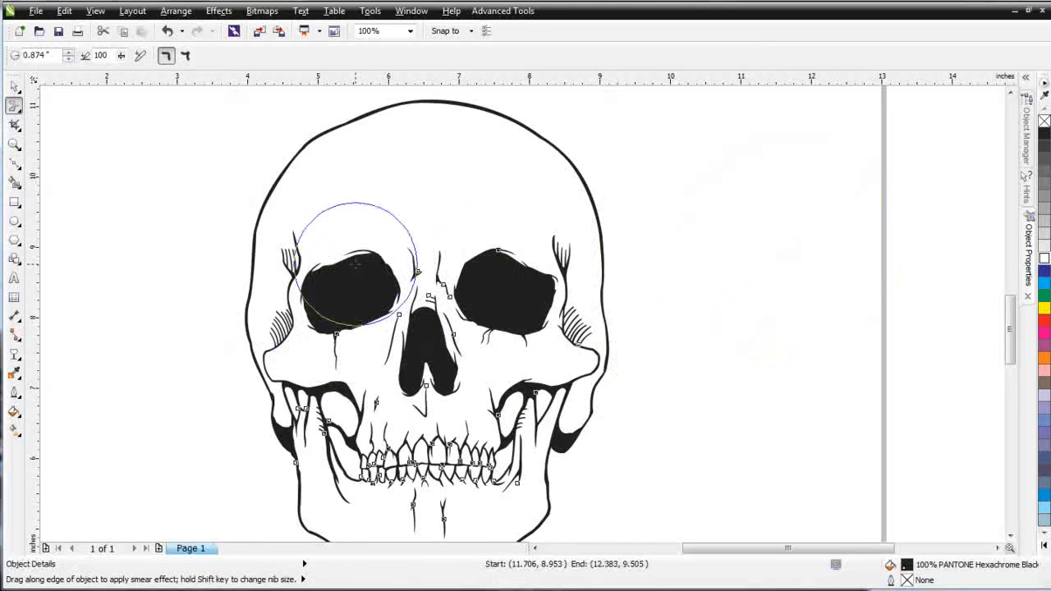
mouse_move(375, 246)
left_mouse_down()
mouse_move(368, 274)
mouse_move(345, 290)
left_mouse_up()
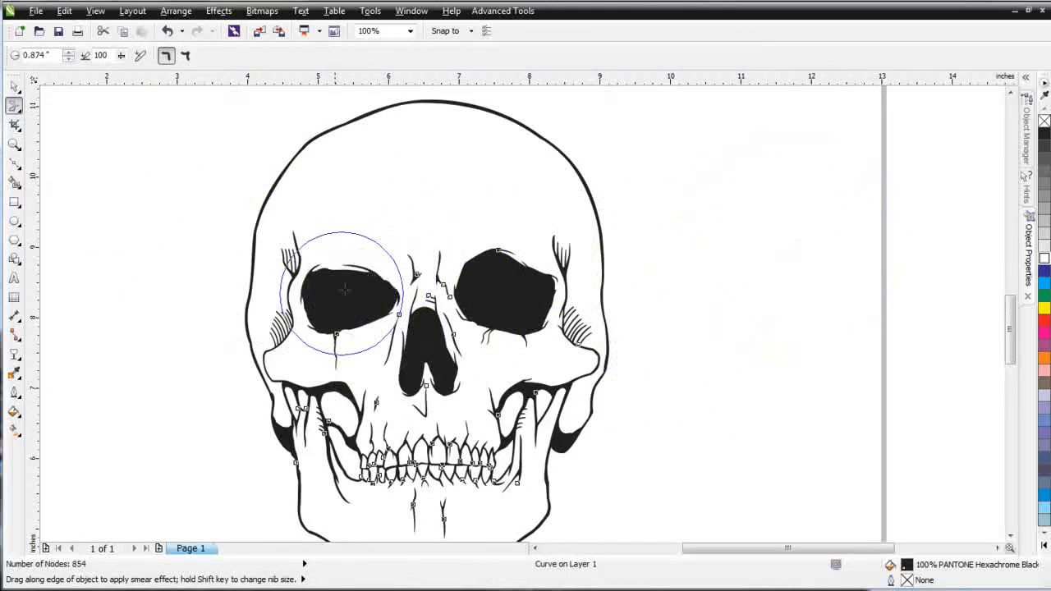
mouse_move(482, 259)
left_mouse_down()
mouse_move(493, 279)
mouse_move(486, 271)
mouse_move(537, 251)
left_mouse_up()
mouse_move(323, 281)
left_mouse_down()
mouse_move(316, 259)
mouse_move(326, 261)
left_mouse_up()
mouse_move(421, 289)
left_mouse_down()
mouse_move(410, 330)
mouse_move(437, 323)
mouse_move(412, 322)
left_mouse_up()
left_click_drag(370, 266, 371, 275)
mouse_move(464, 258)
left_mouse_down()
mouse_move(484, 261)
mouse_move(485, 250)
left_mouse_up()
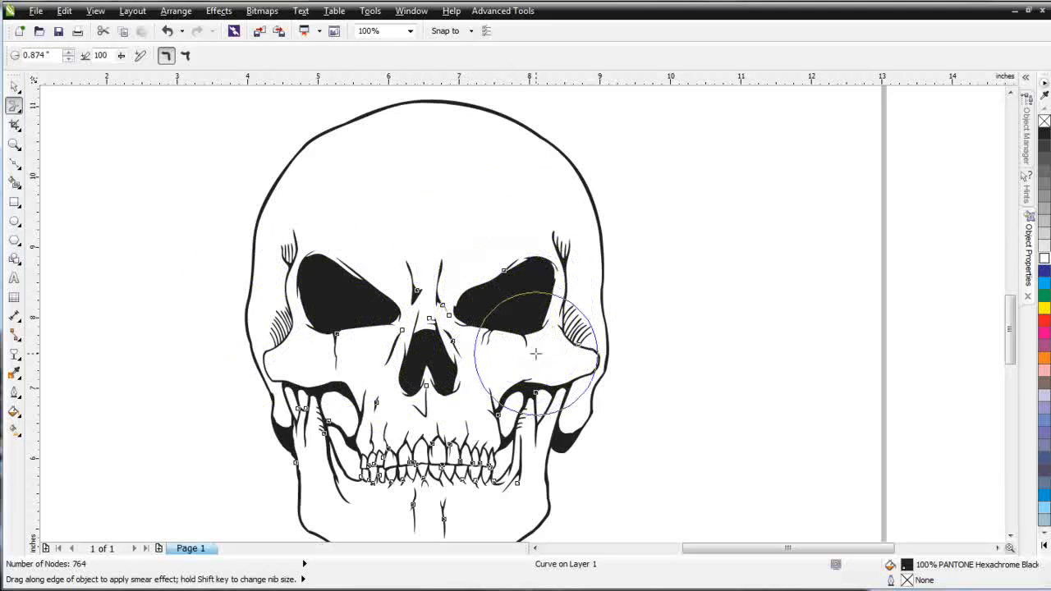
Twirl the skull's right-hand eye socket slightly counterclockwise with a 1.363-inch Twirl nib at rate 6
left_click(21, 111)
left_click(73, 193)
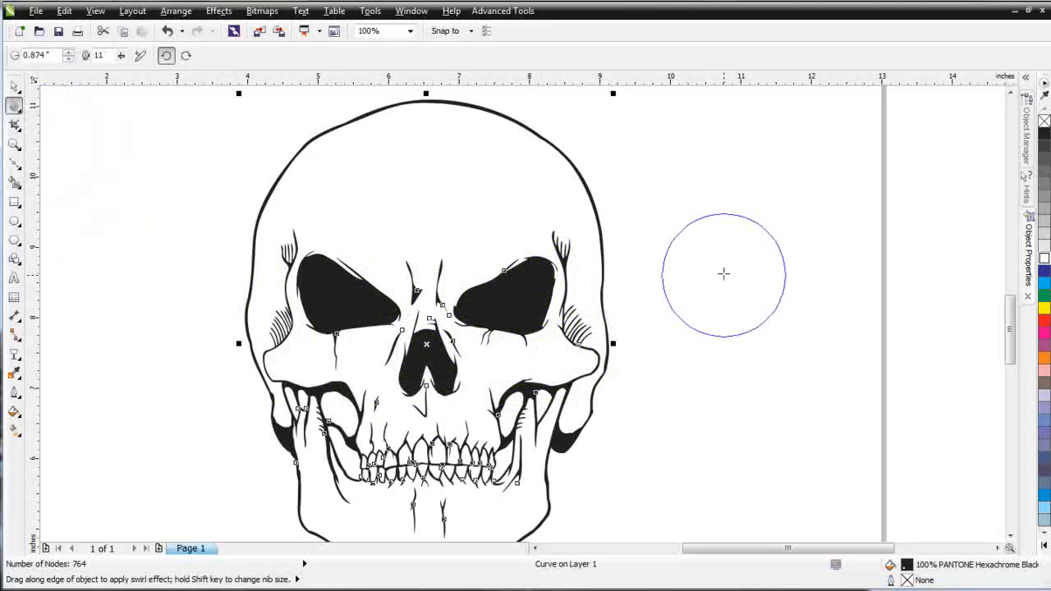
left_click_drag(775, 312, 847, 245)
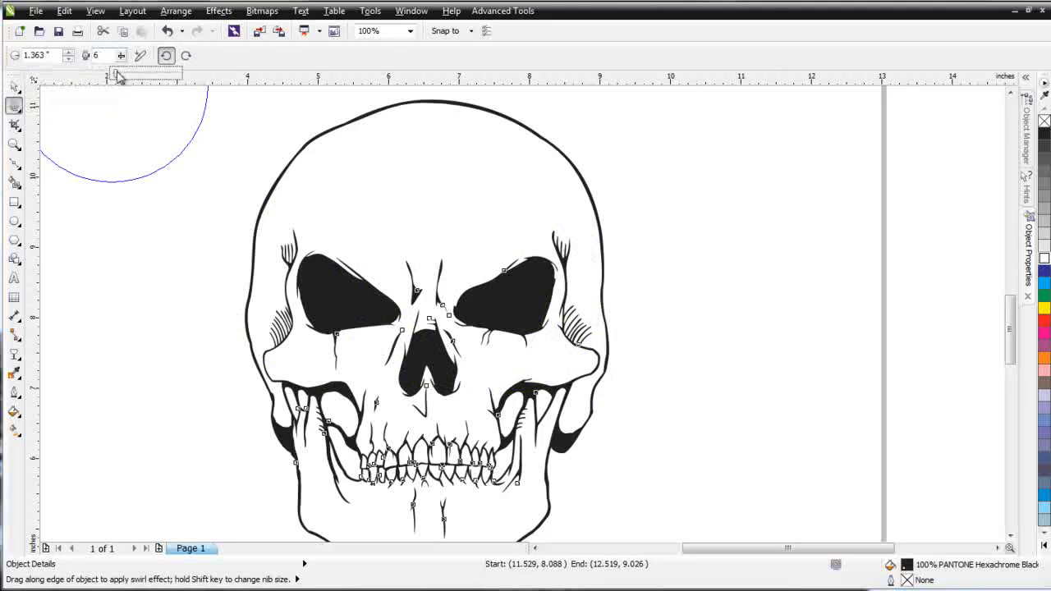
left_click(520, 289)
key("ctrl+z")
key("ctrl+z")
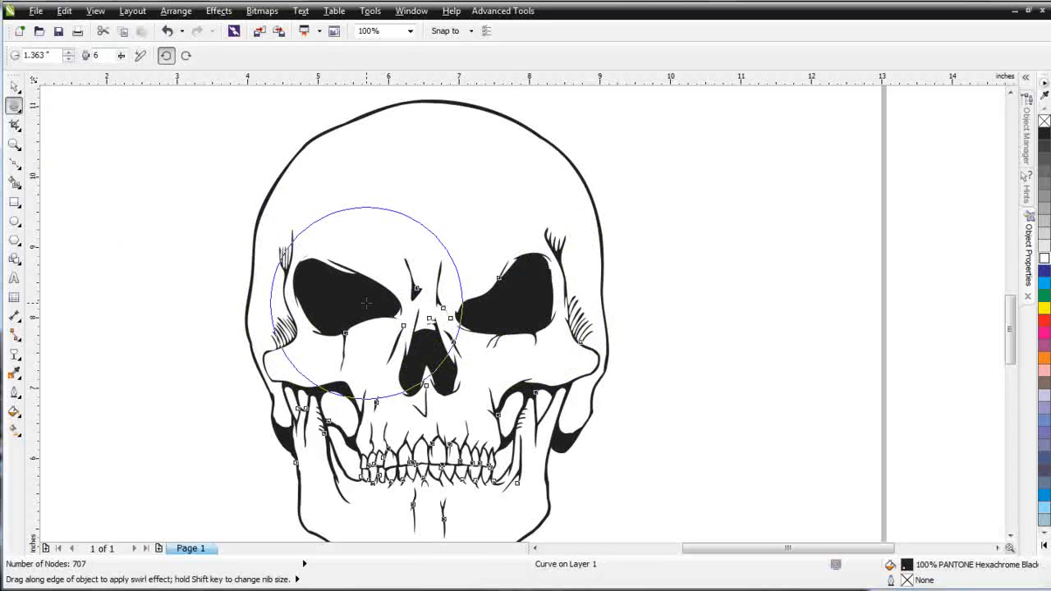
Undo the counterclockwise twirl on the left-hand eye socket and twirl that socket clockwise instead
key("ctrl+z")
left_click(186, 55)
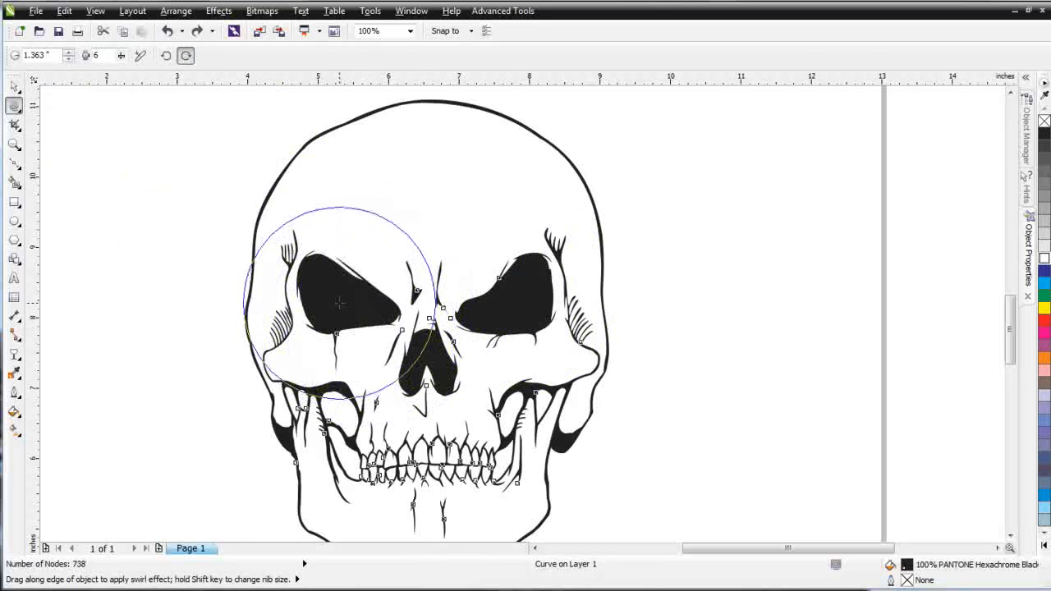
left_click_drag(340, 300, 339, 300)
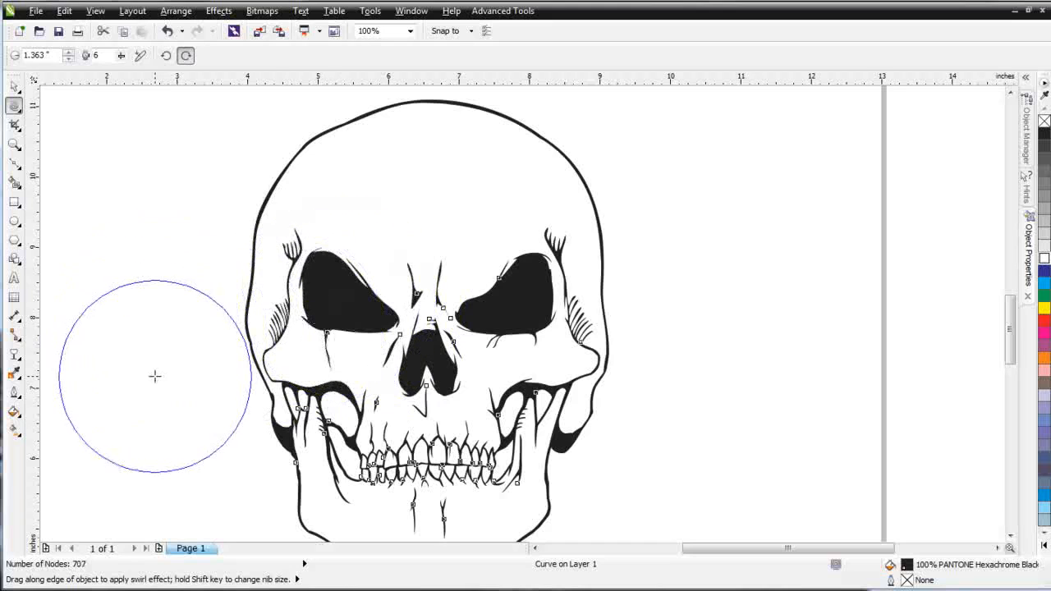
Smear the outer upper corners of both eye sockets outward with a 1.363-inch nib
left_click(16, 113)
left_click(64, 180)
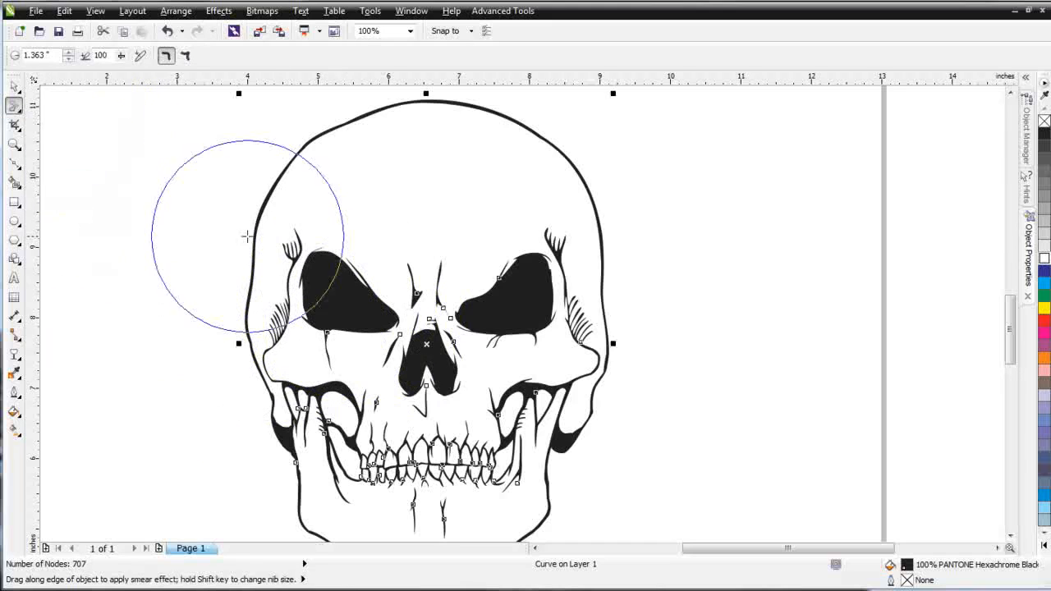
left_click_drag(317, 254, 311, 248)
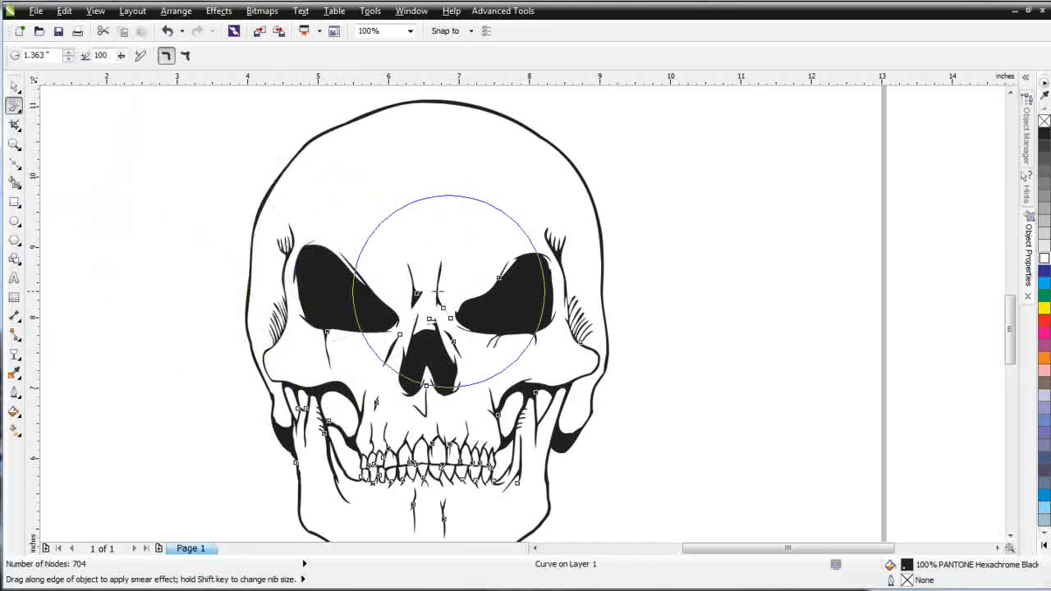
left_click_drag(537, 266, 538, 253)
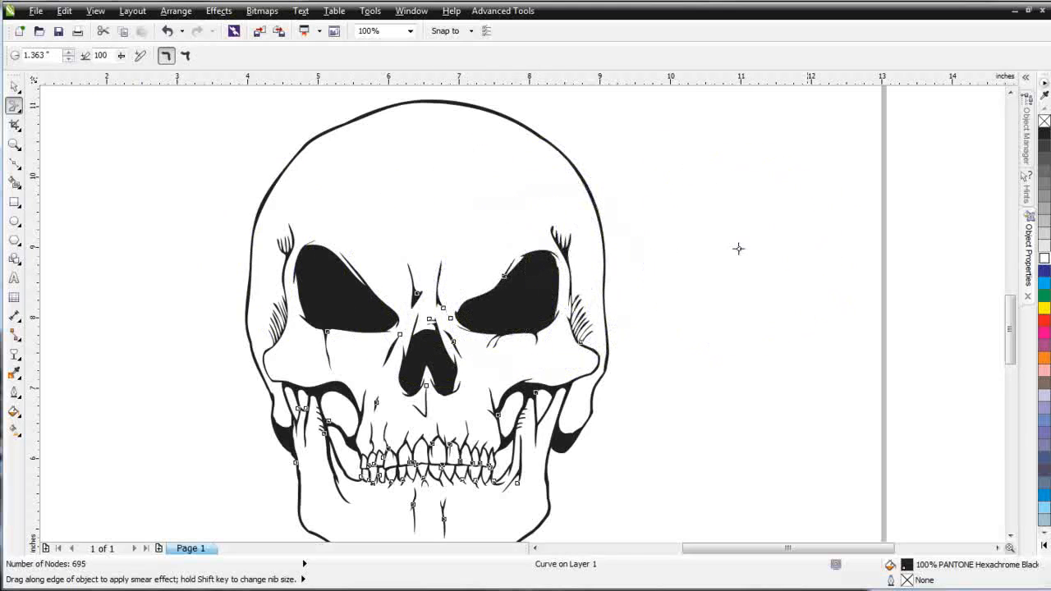
Reduce the Smear nib to 0.844 inches and reshape the right-hand socket's upper edge and the brow lines around it
left_click_drag(738, 248, 785, 211)
mouse_move(494, 287)
left_mouse_down()
mouse_move(458, 244)
mouse_move(441, 269)
left_mouse_up()
left_click_drag(499, 236, 478, 253)
left_click_drag(553, 228, 550, 221)
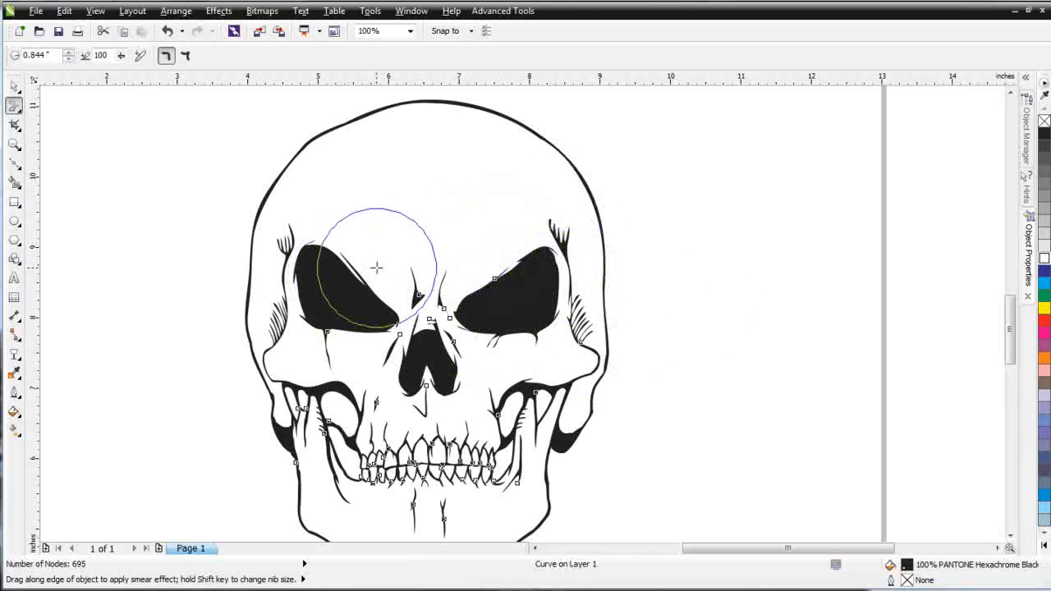
Reduce the Smear nib to 0.503 inches and refine the upper edges of both eye sockets
left_click(785, 241)
left_click_drag(785, 241, 811, 218, "shift")
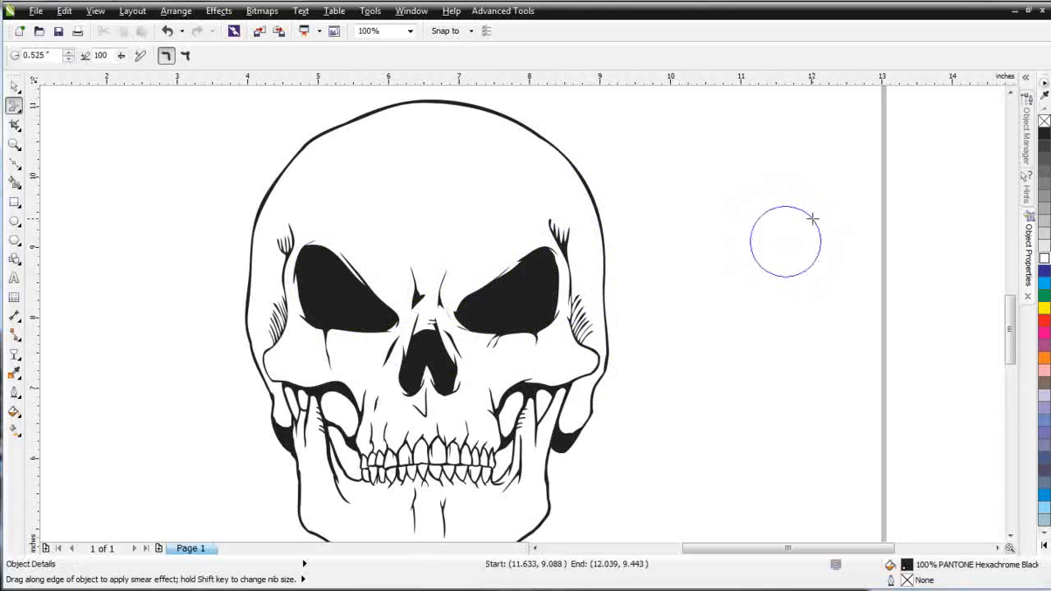
left_click(369, 299)
left_click_drag(376, 291, 375, 293)
mouse_move(516, 263)
left_mouse_down()
mouse_move(504, 287)
mouse_move(581, 292)
left_mouse_up()
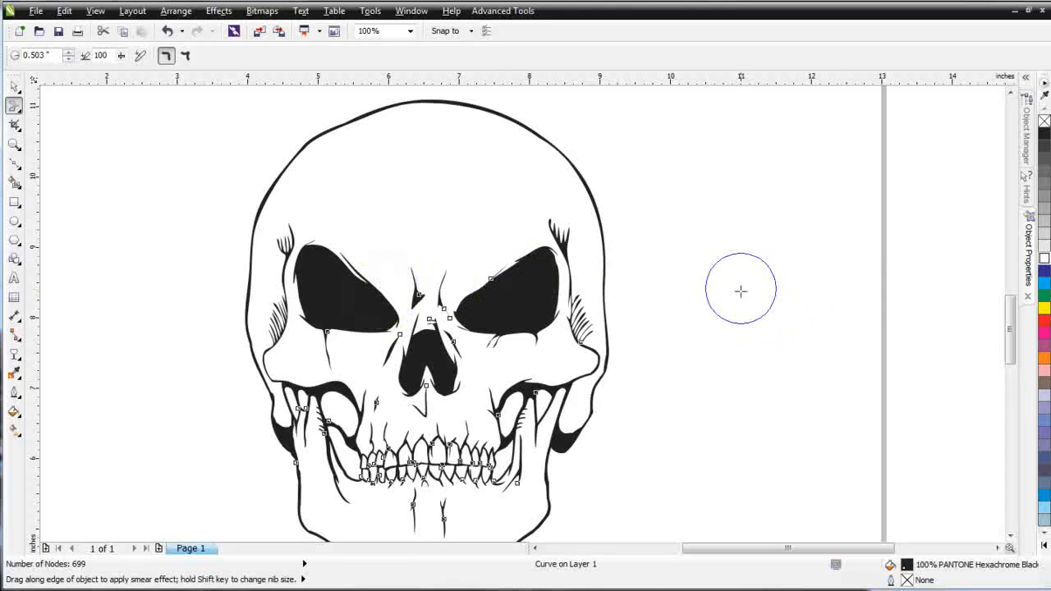
Move the reshaped skull left to about x 0.8, y 7.9 inches, over the page's left edge
scroll(471, 383, "down", 1)
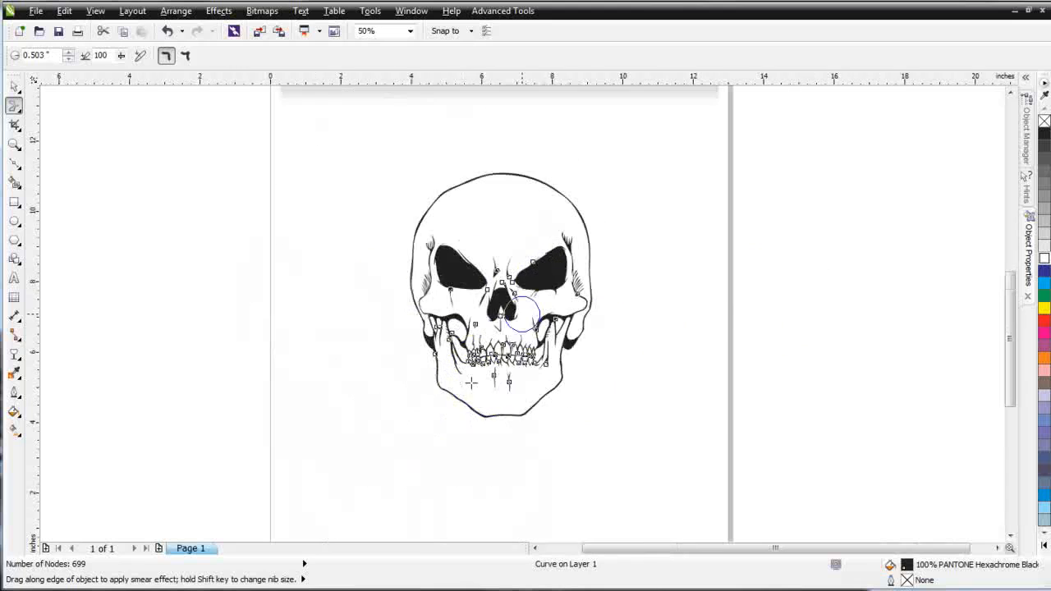
left_click(16, 87)
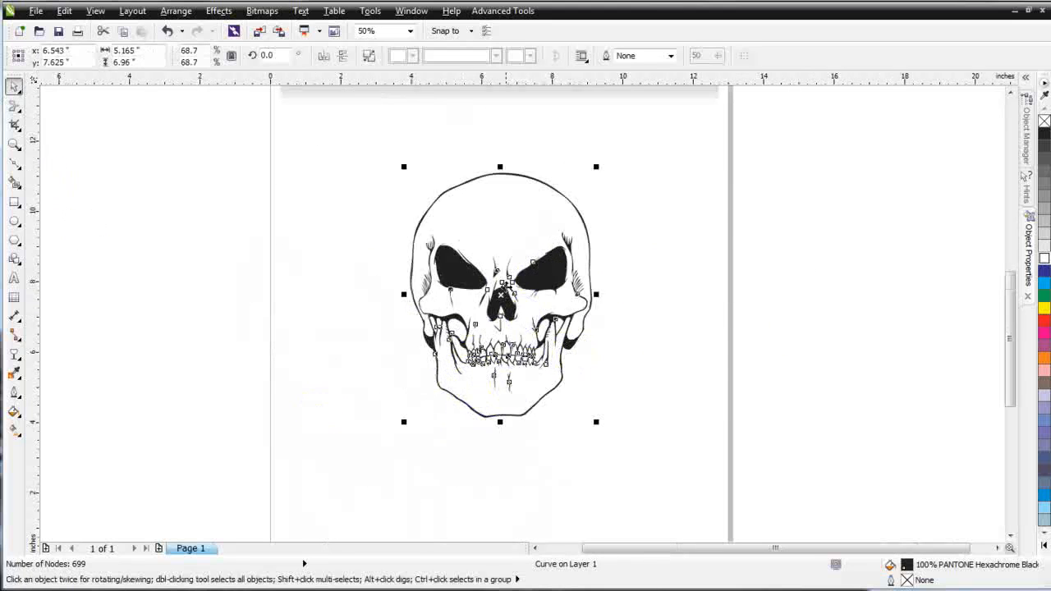
left_click_drag(500, 297, 299, 286)
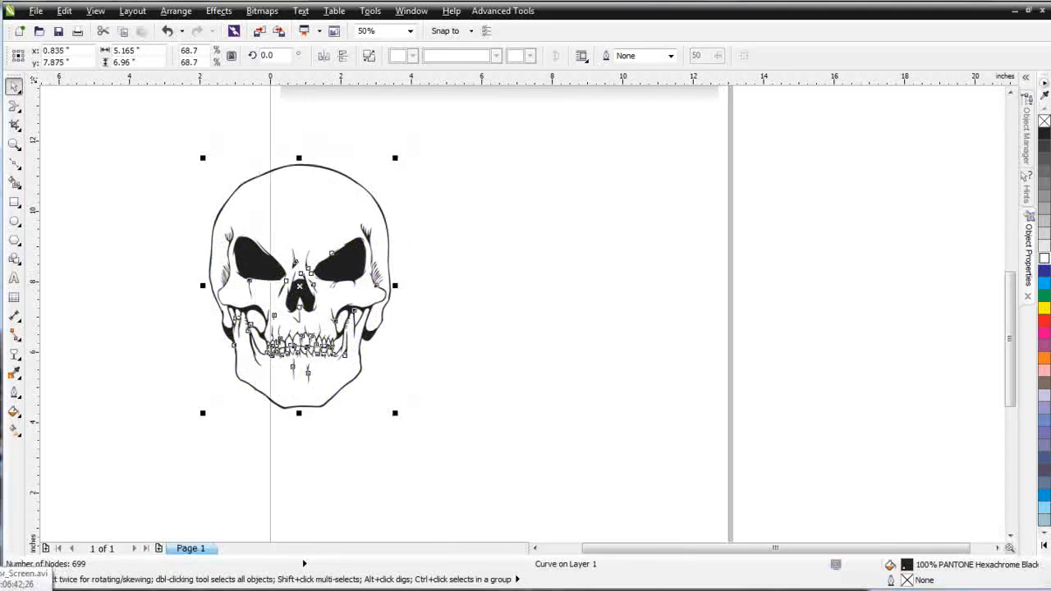
Import the original Skull_50 clipart from DesignBase again, place it just right of the reshaped skull, and deselect it
key("alt+Tab")
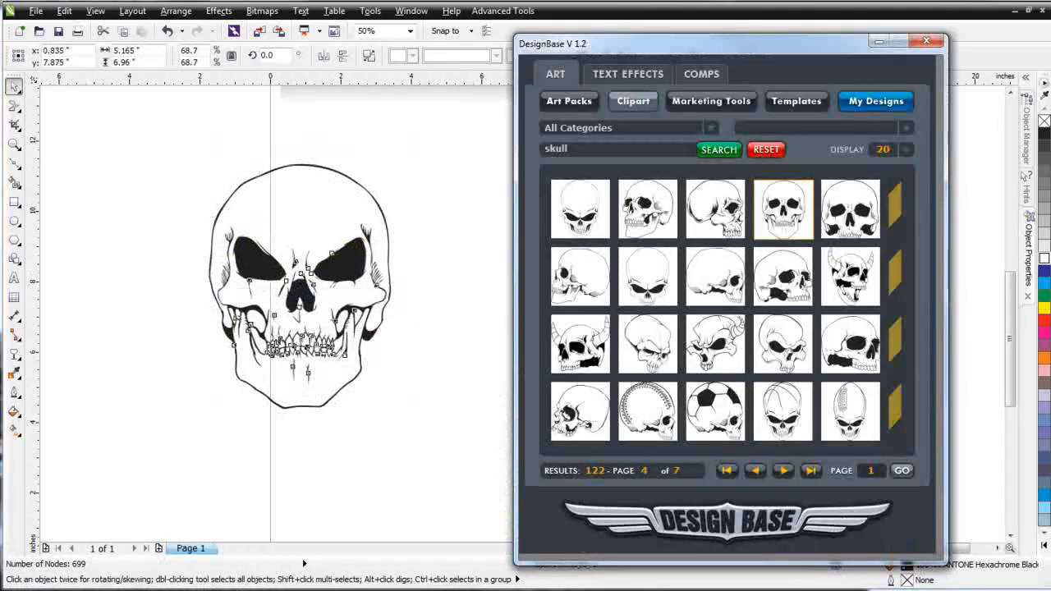
left_click(790, 212)
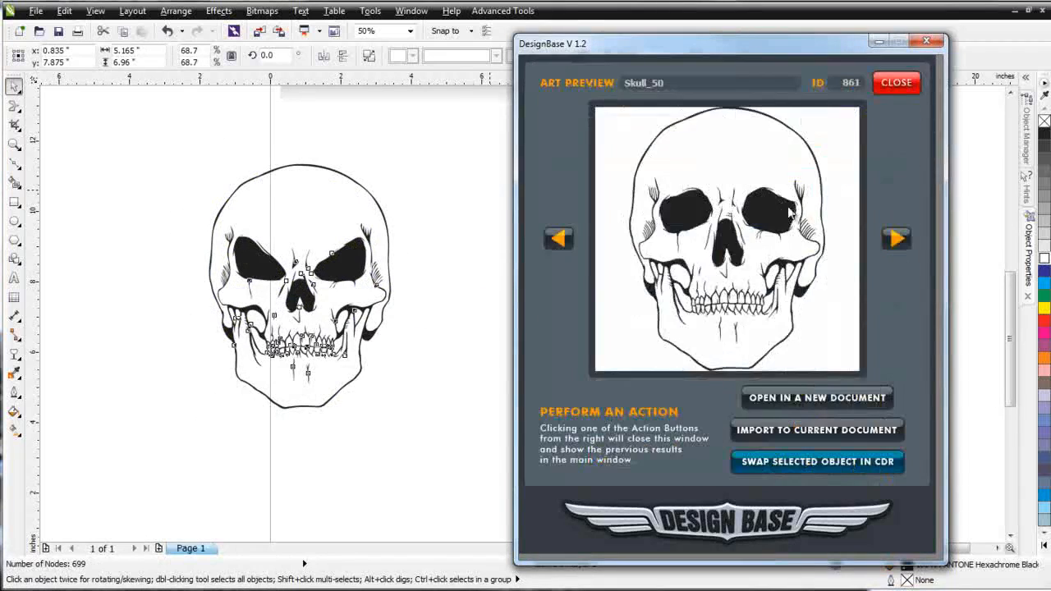
left_click(809, 432)
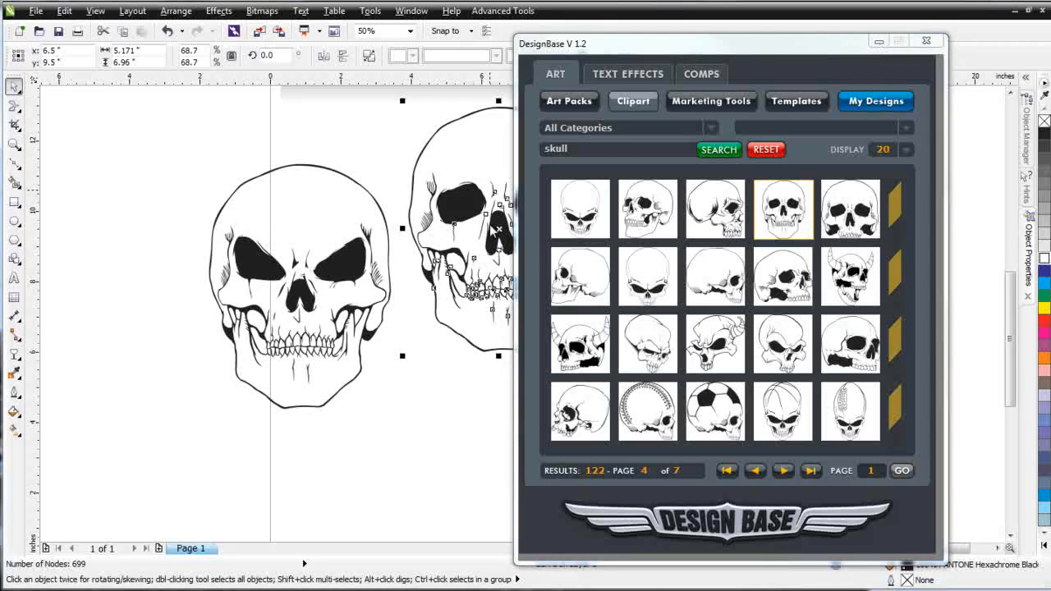
left_click(878, 42)
left_click_drag(498, 226, 491, 282)
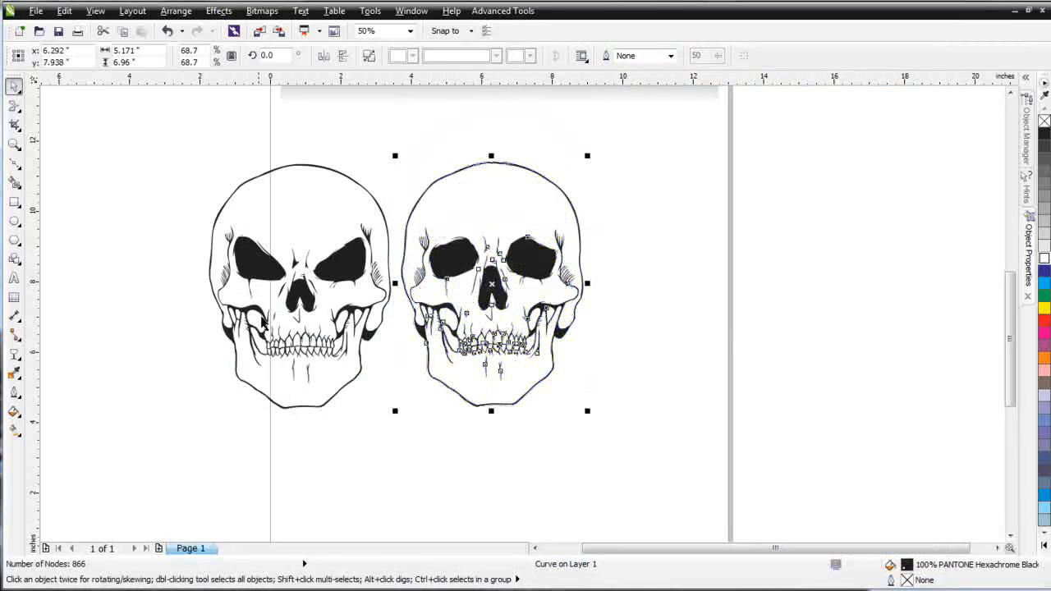
left_click(176, 401)
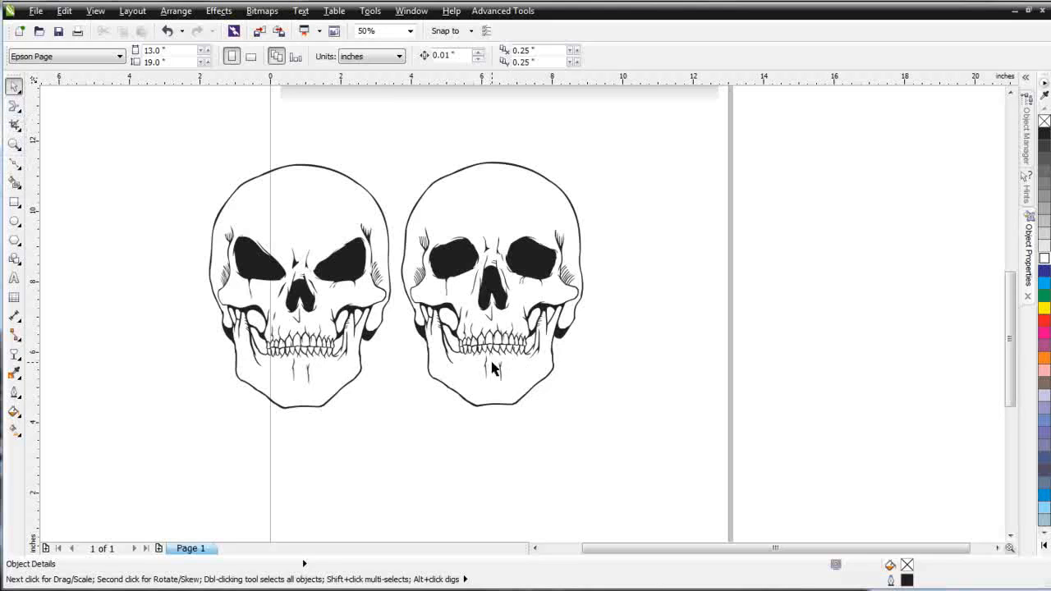
Switch from the Smear tool to the Repel tool
left_click(20, 115)
left_click(23, 113)
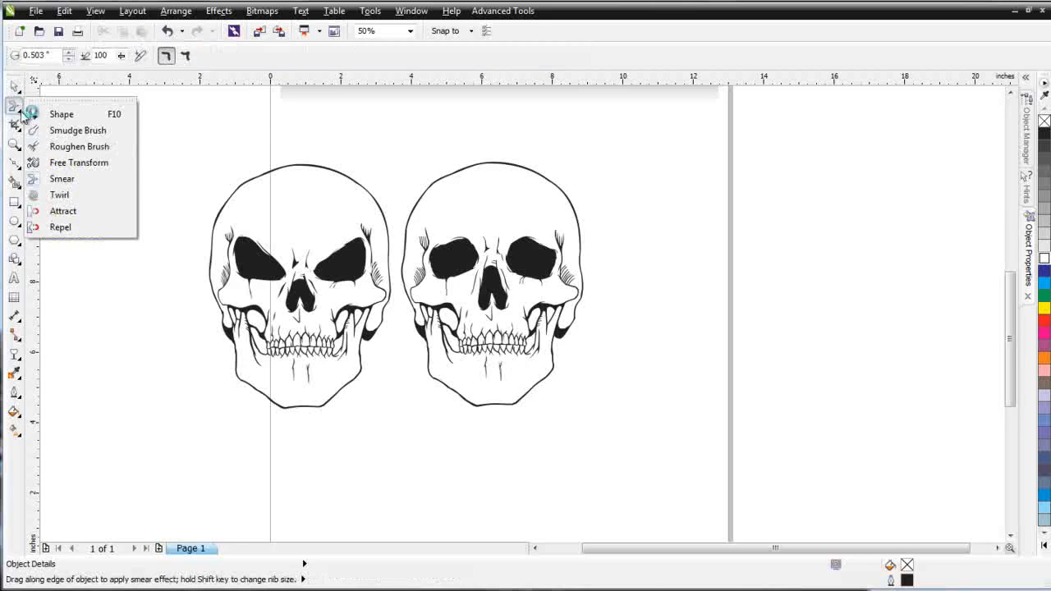
left_click(99, 227)
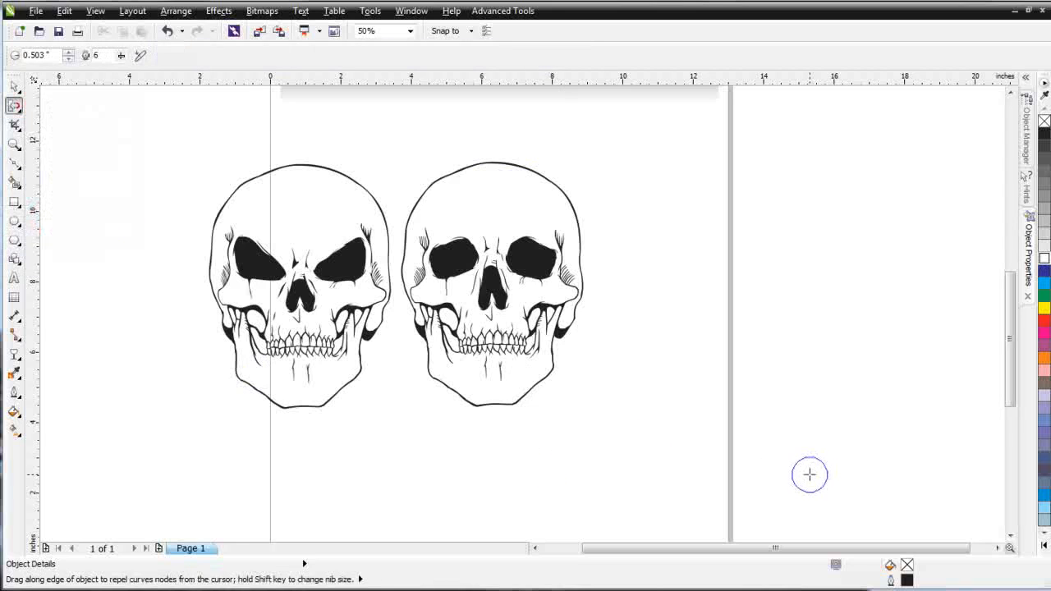